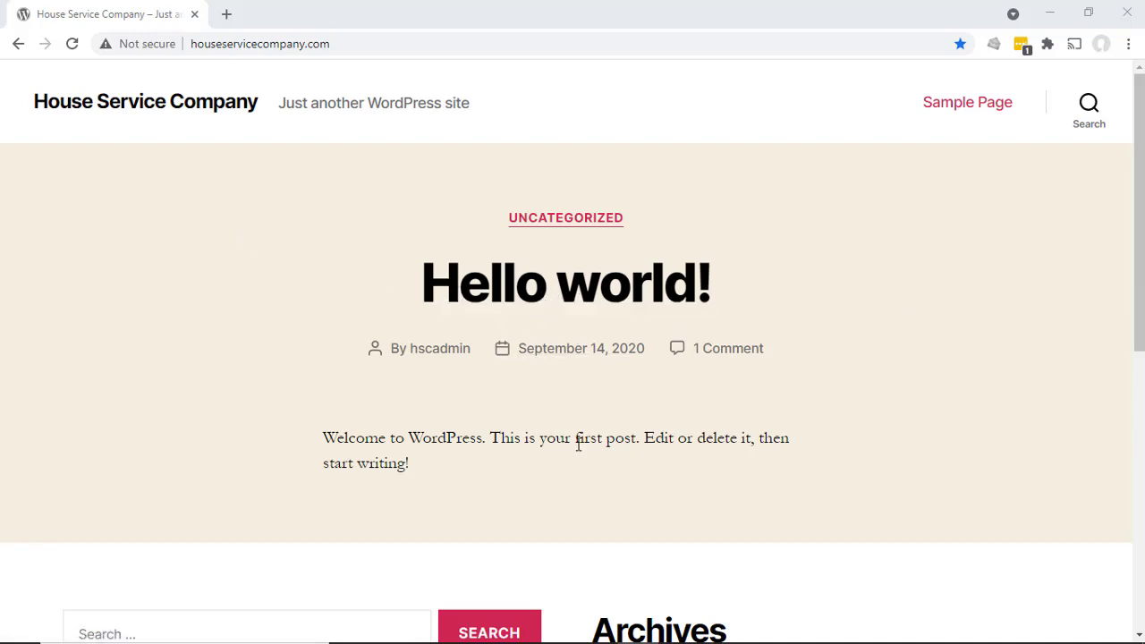
Open the WordPress admin dashboard of the site at houseservicecompany.com/wp-admin.
scroll(581, 442, "down", 5)
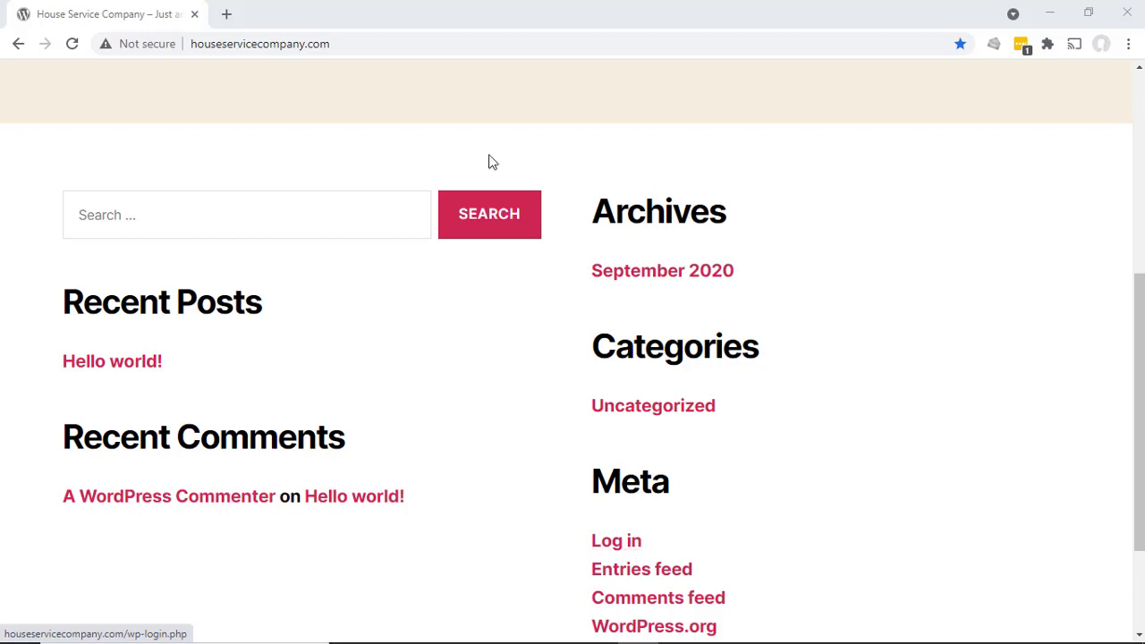
left_click(455, 50)
left_click(456, 49)
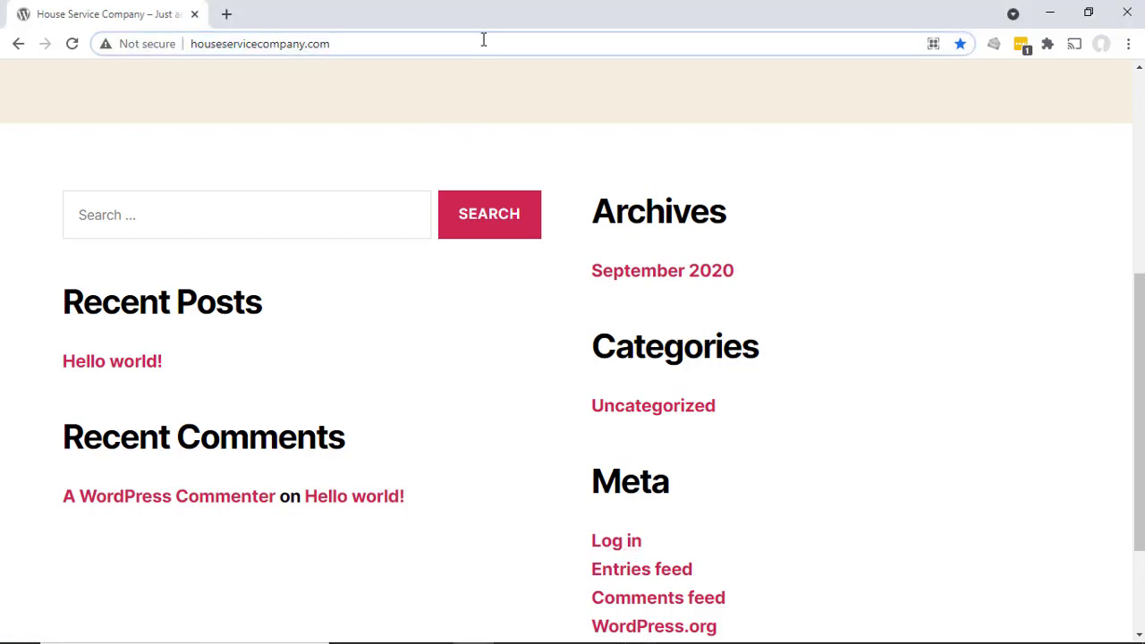
type("/")
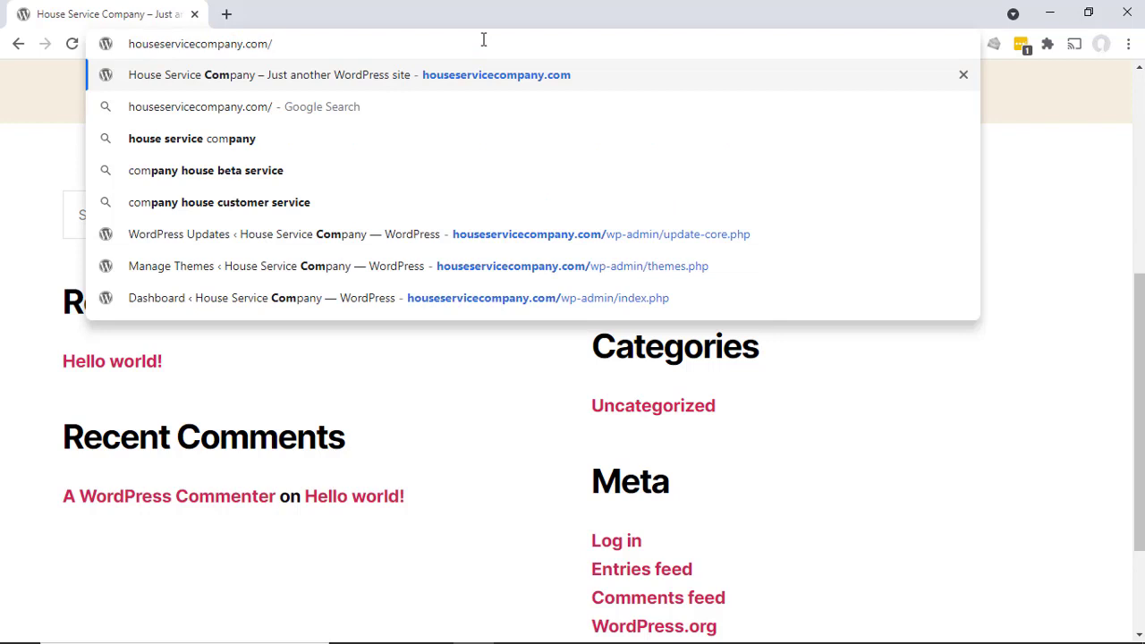
type("wp")
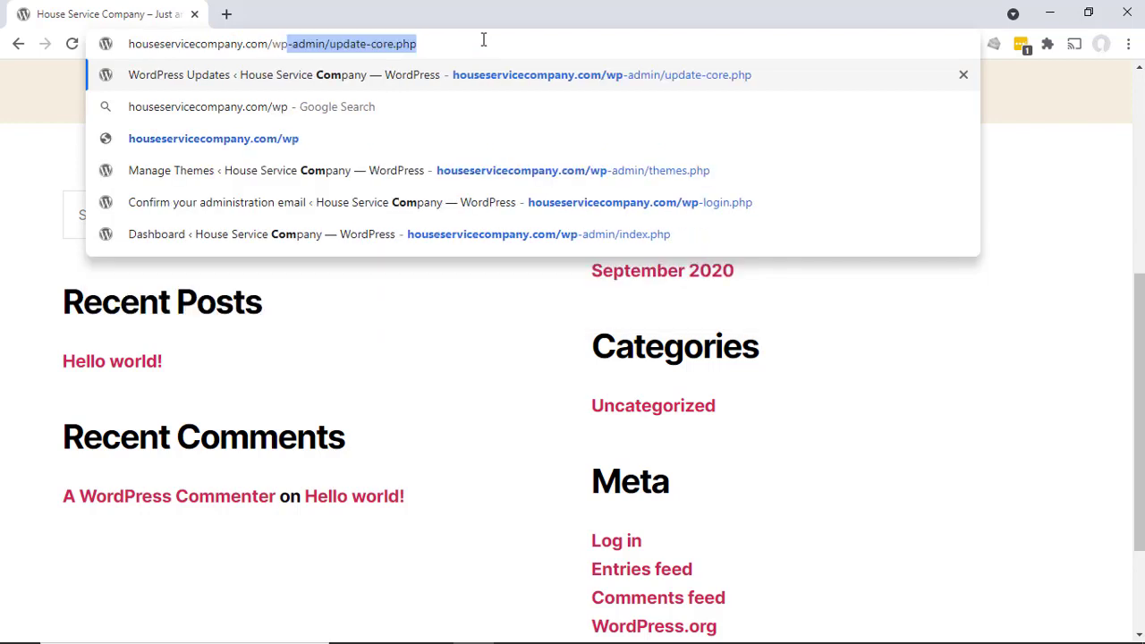
type("-admin")
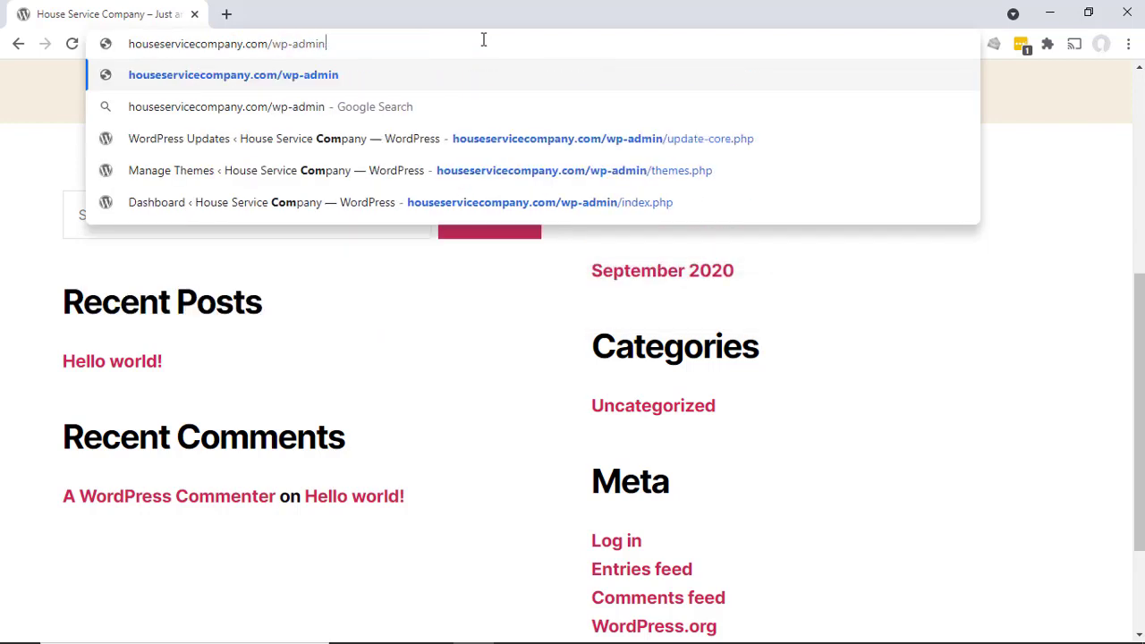
key("Return")
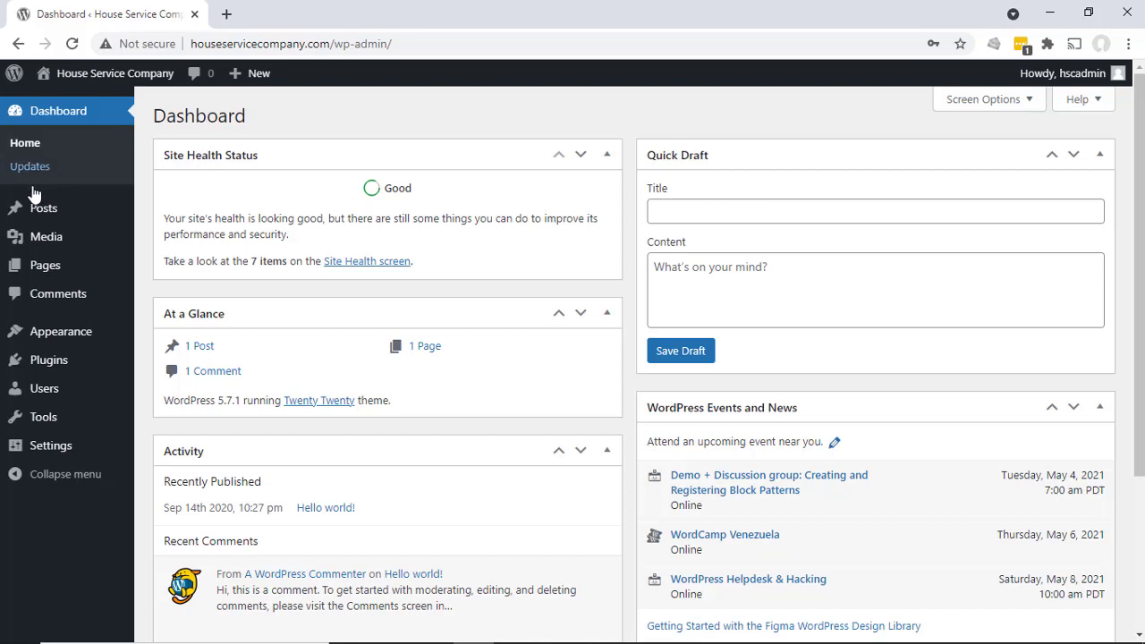
View the published Hello world! post from the list of all posts and examine its content and reply.
mouse_move(36, 209)
left_click(169, 213)
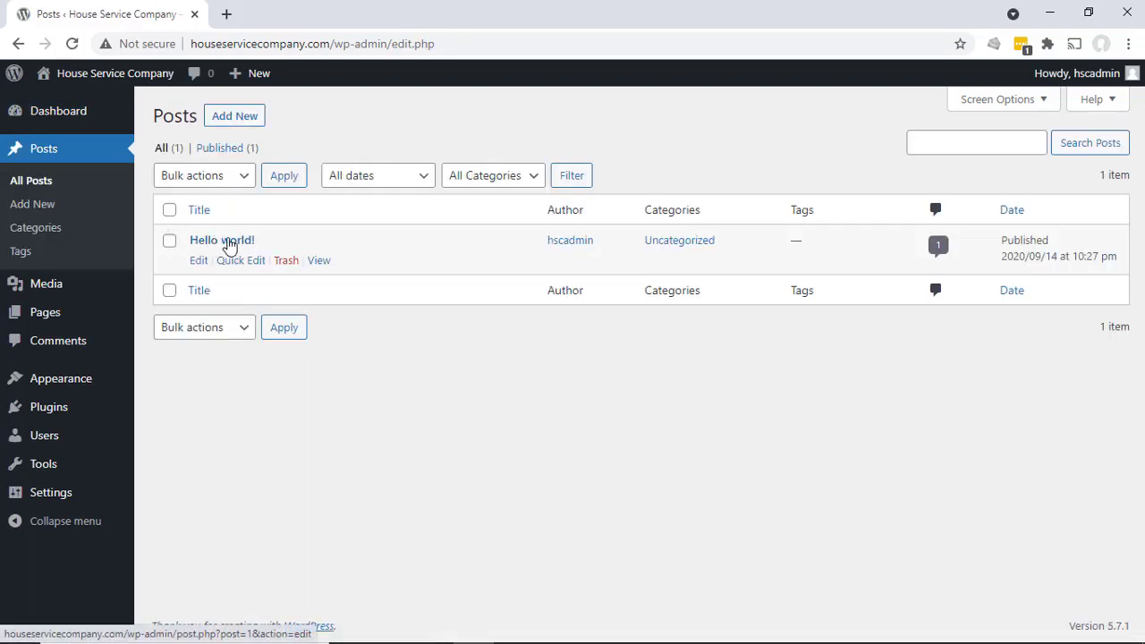
left_click(322, 263)
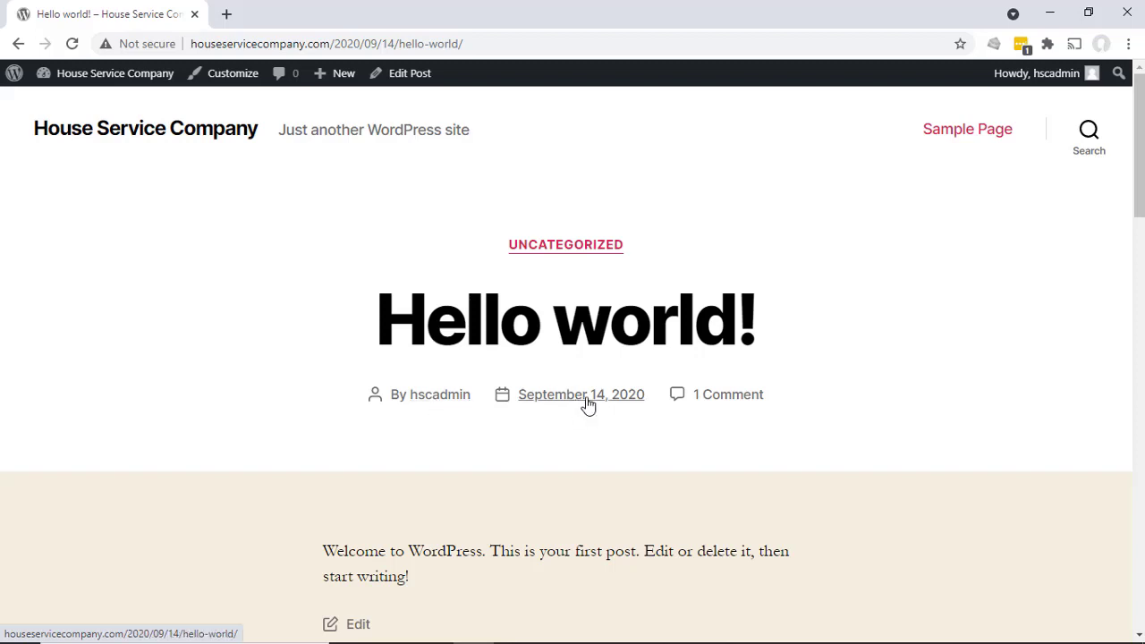
scroll(260, 381, "down", 2)
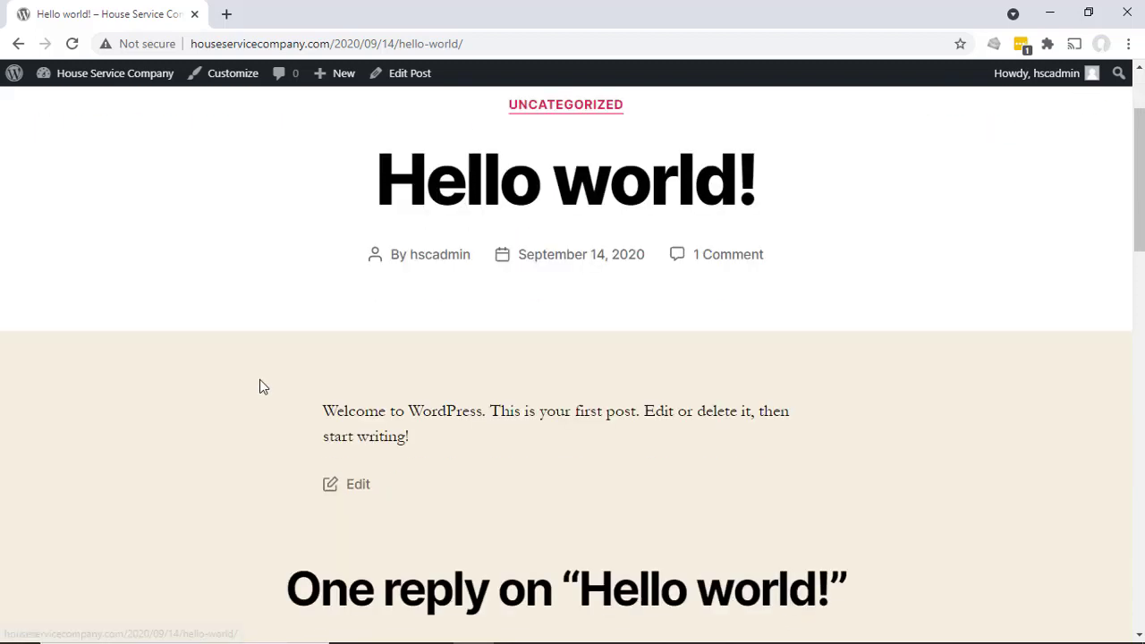
scroll(420, 377, "down", 2)
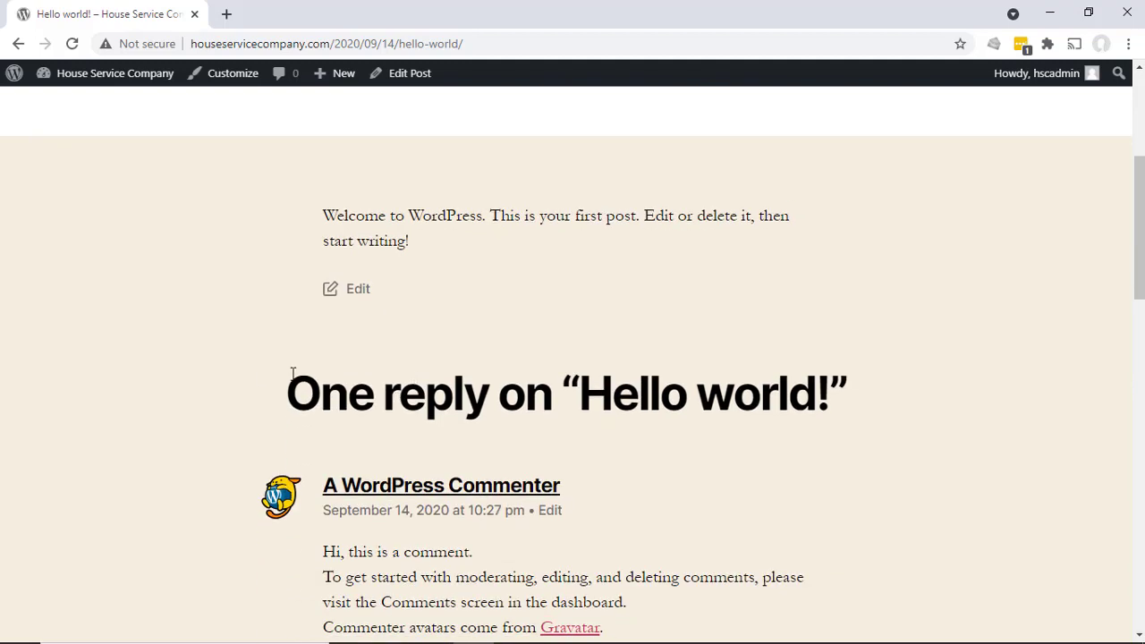
scroll(258, 371, "down", 1)
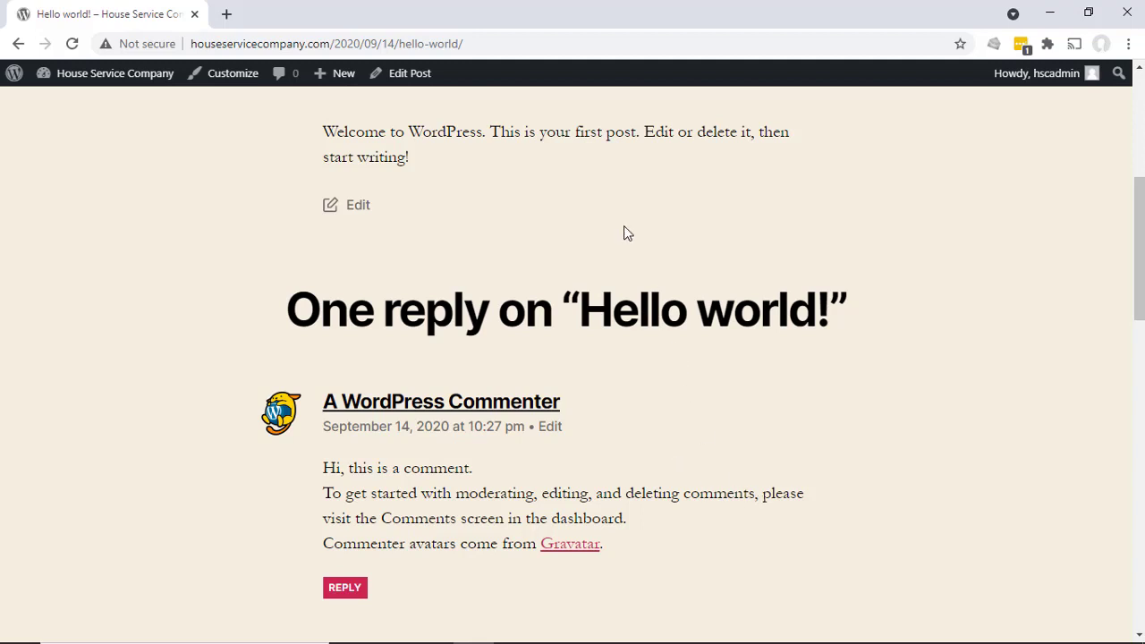
scroll(621, 224, "up", 5)
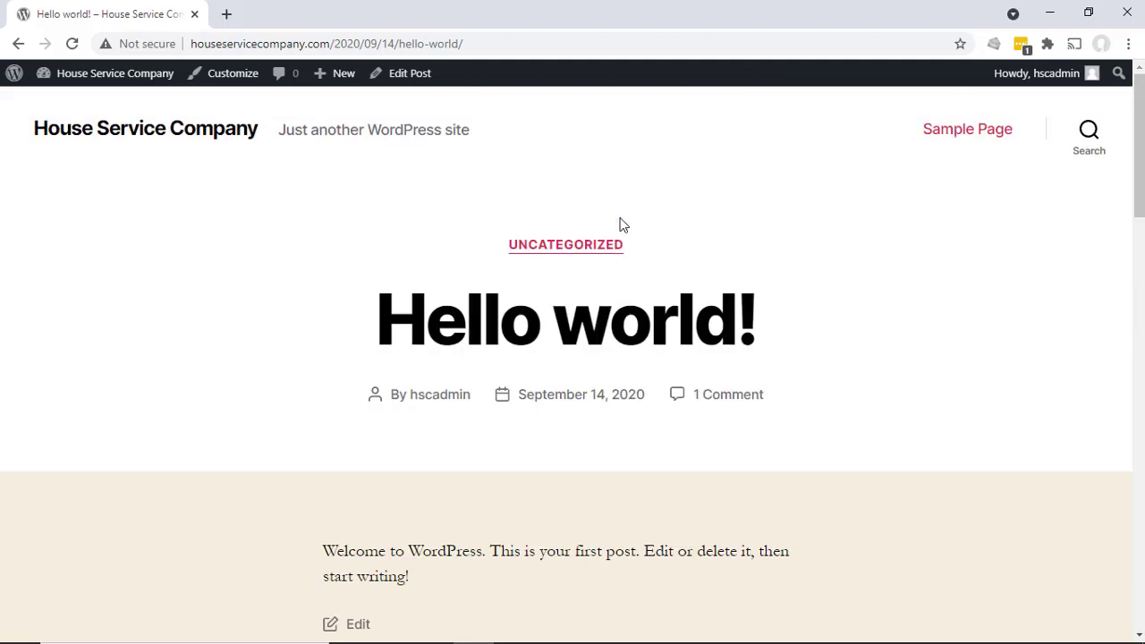
scroll(620, 225, "down", 4)
scroll(626, 382, "up", 5)
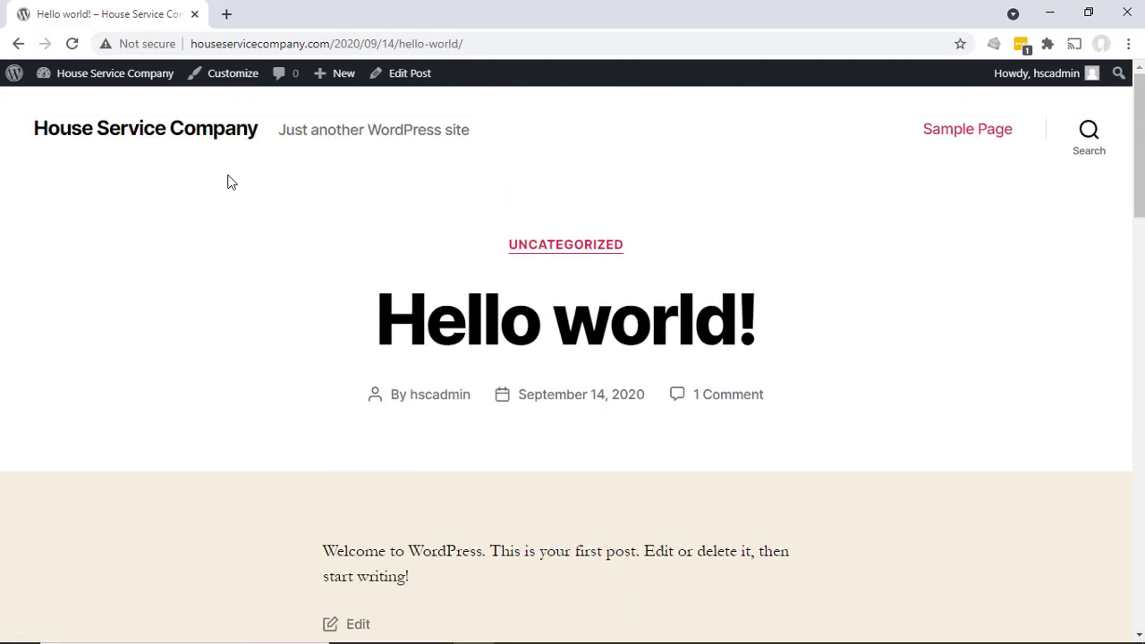
Return to the dashboard's list of all posts, move the Hello world! post to the trash, and check the comments list.
mouse_move(76, 78)
left_click(68, 103)
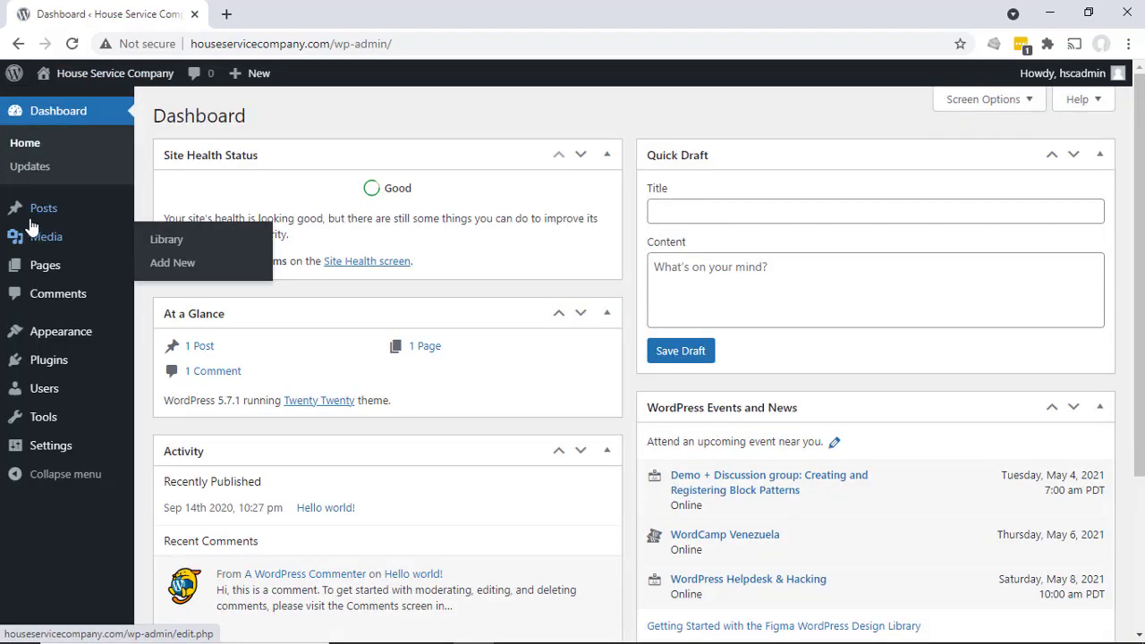
mouse_move(40, 218)
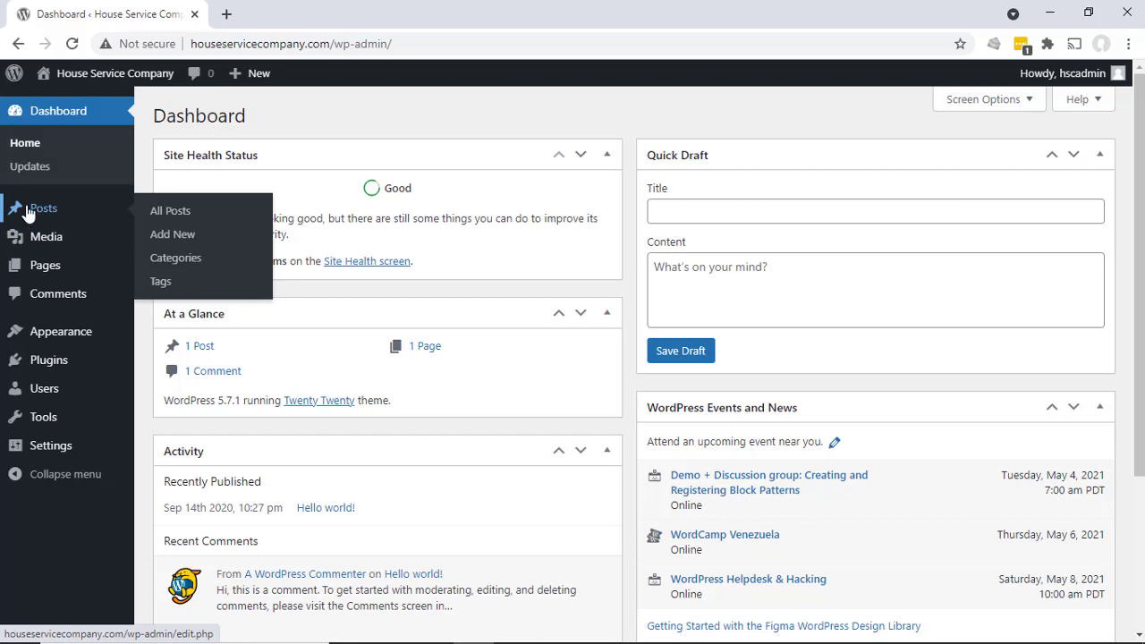
left_click(165, 219)
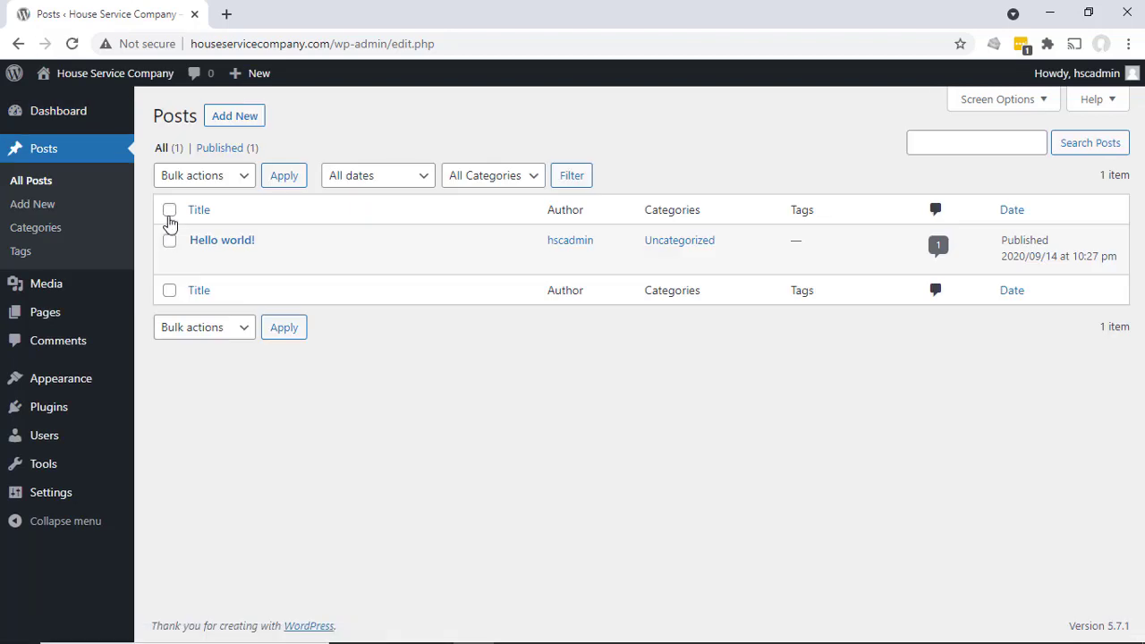
mouse_move(184, 245)
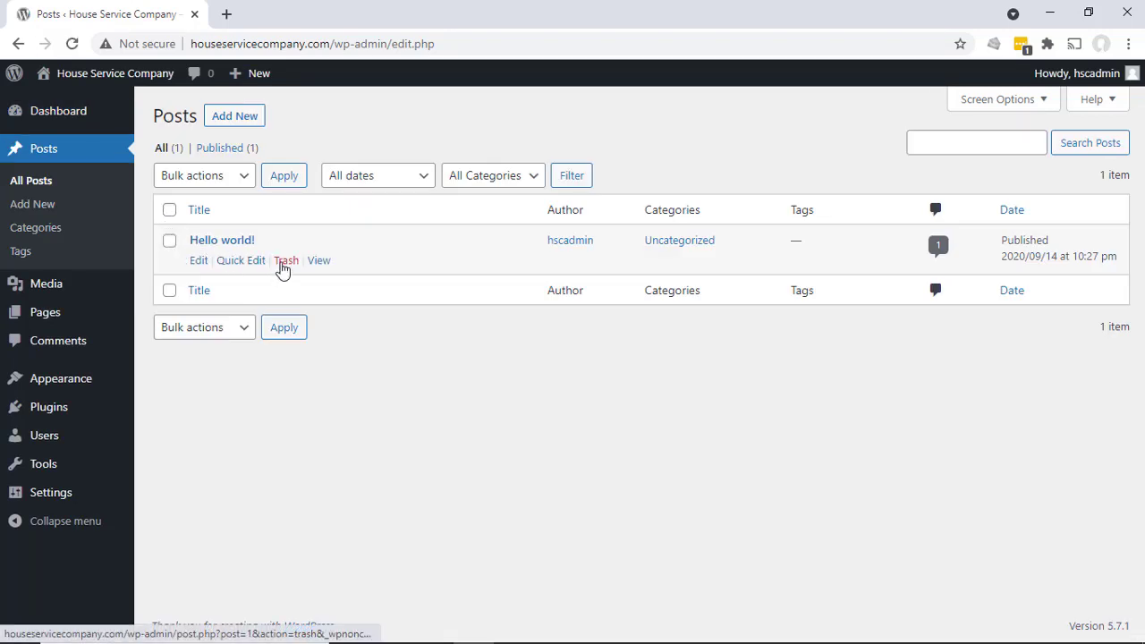
left_click(170, 241)
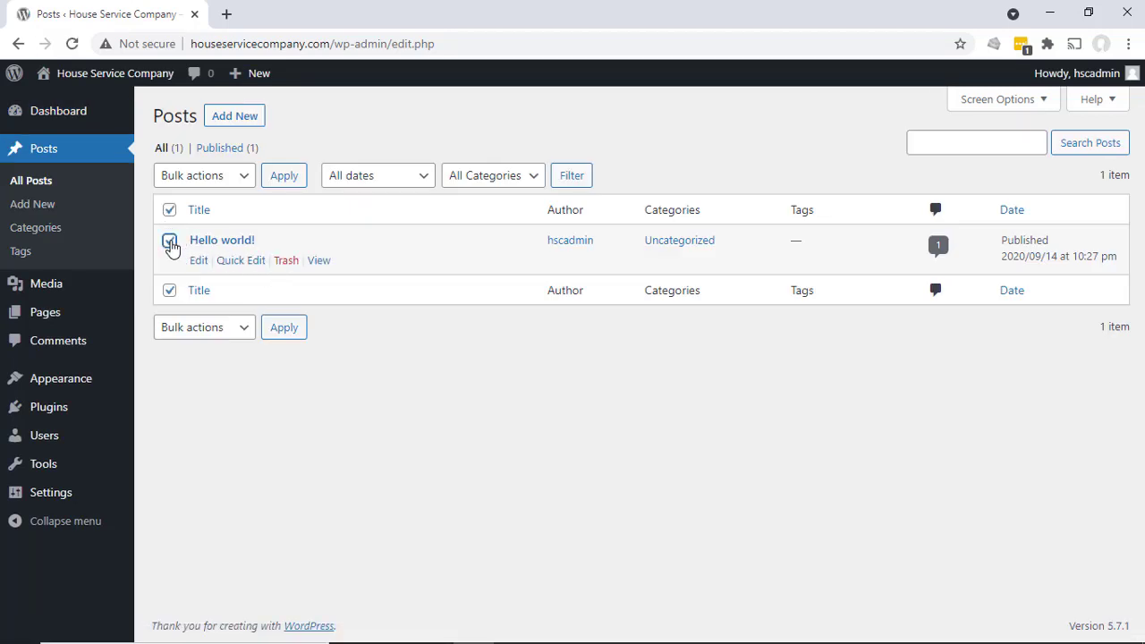
left_click(224, 185)
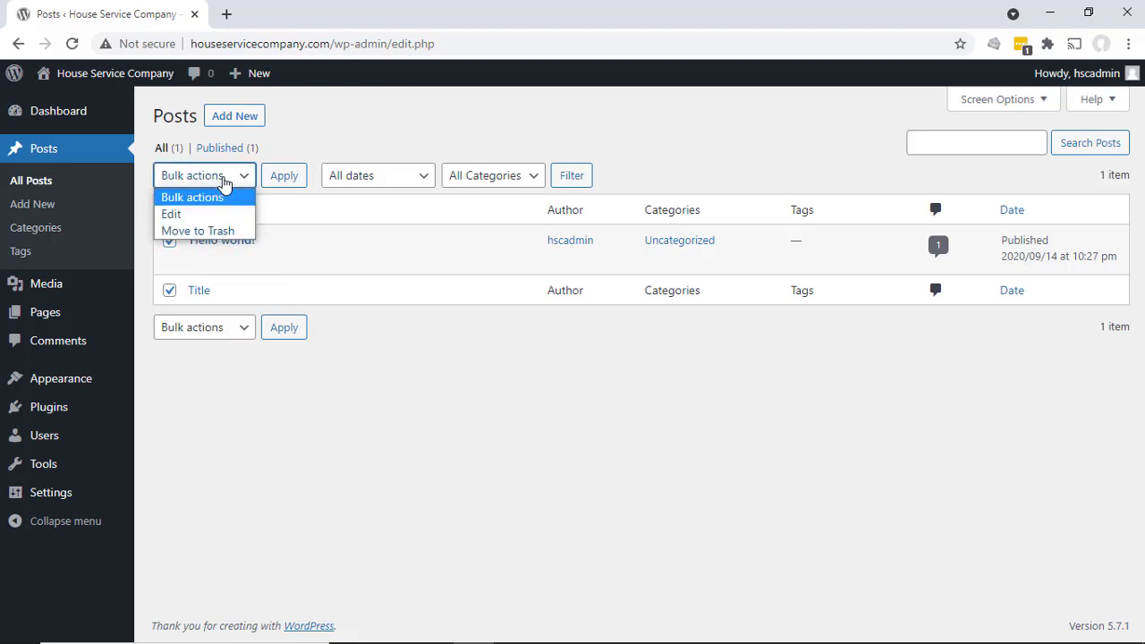
left_click(376, 348)
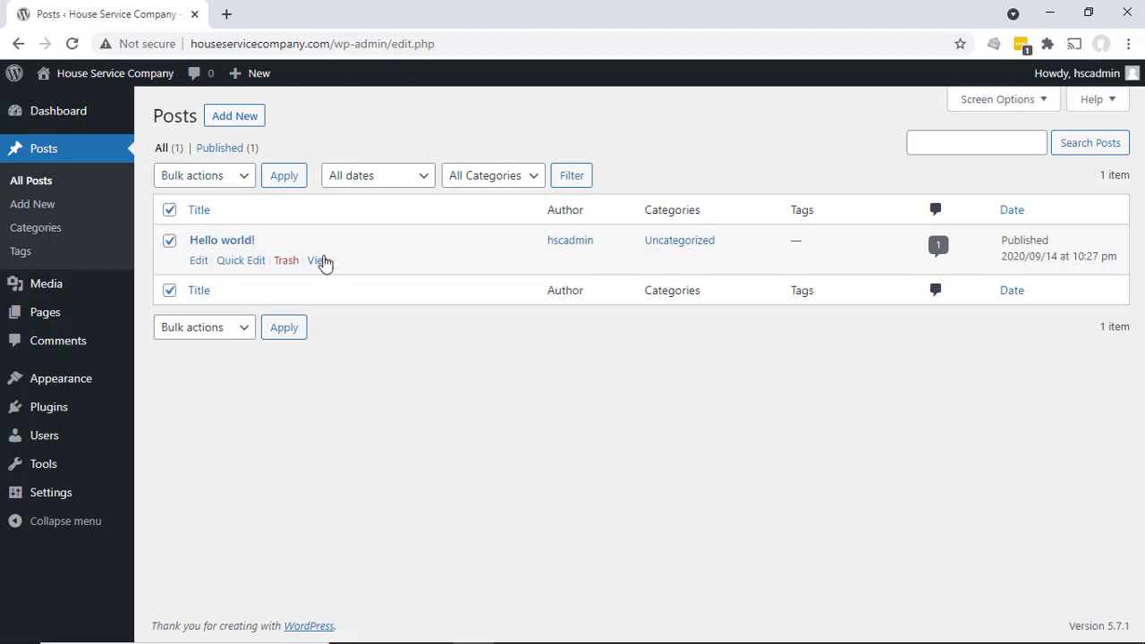
left_click(285, 264)
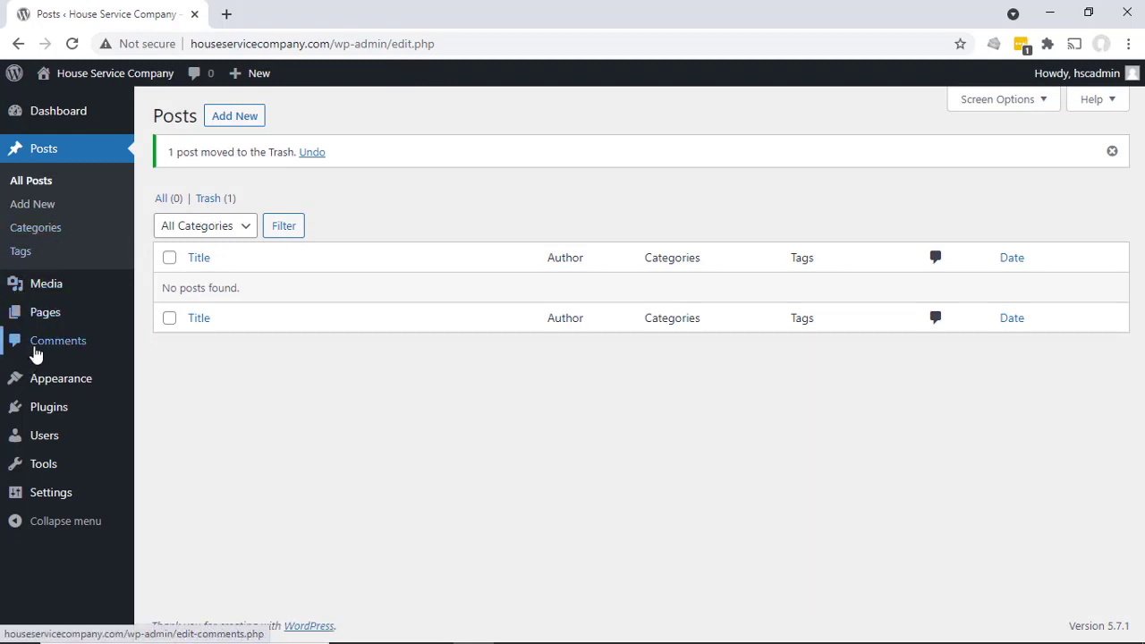
left_click(37, 355)
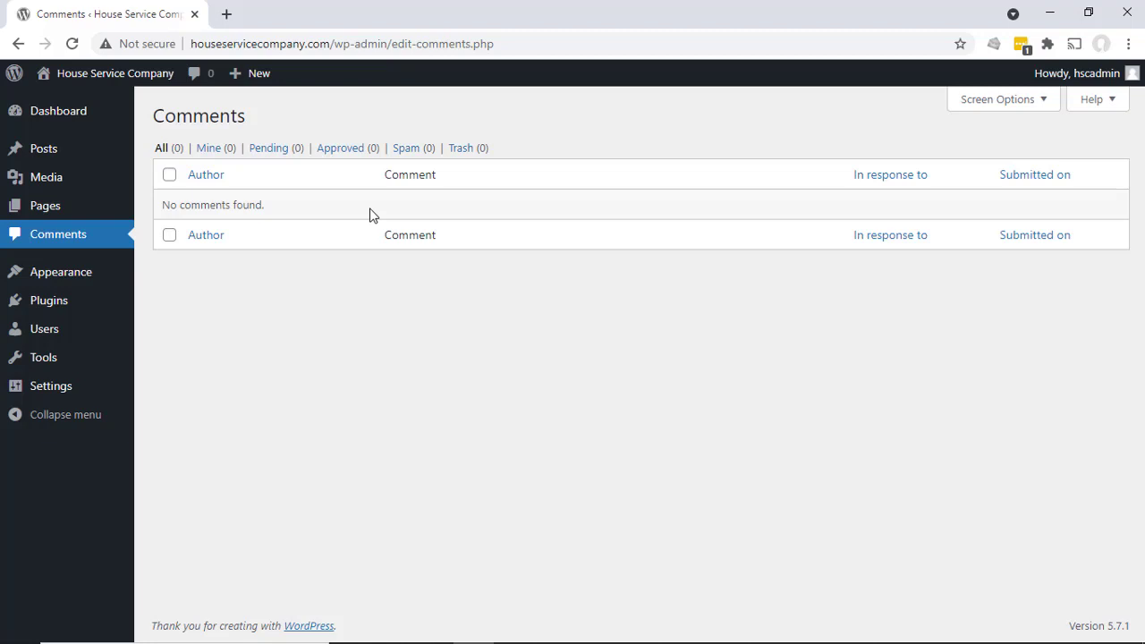
Restore the Hello world! post from the posts trash.
mouse_move(40, 150)
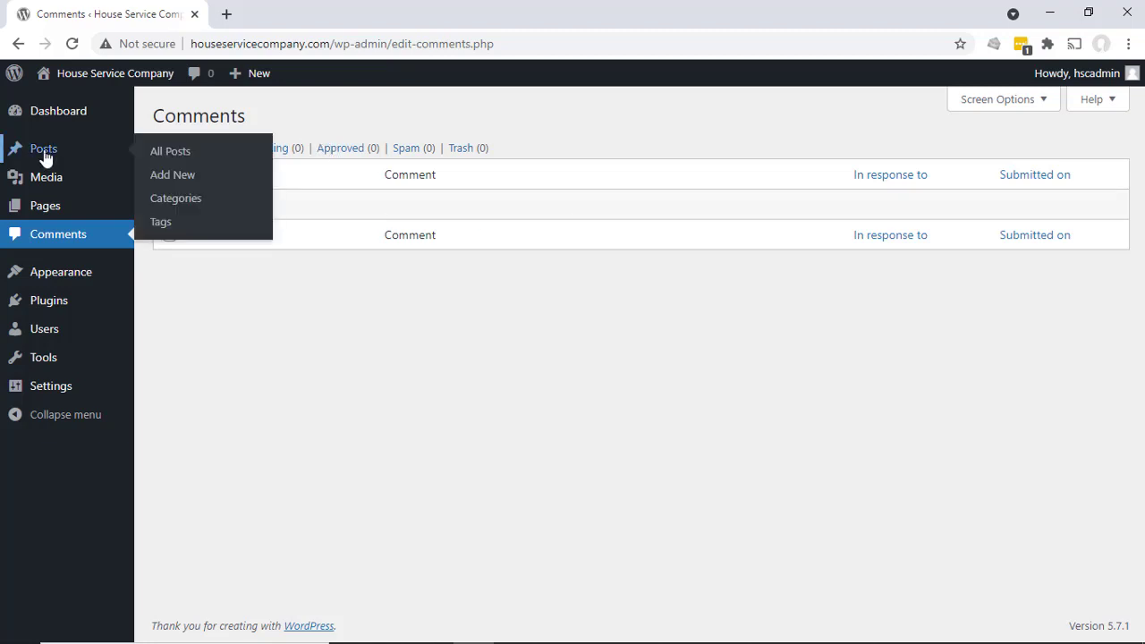
left_click(178, 157)
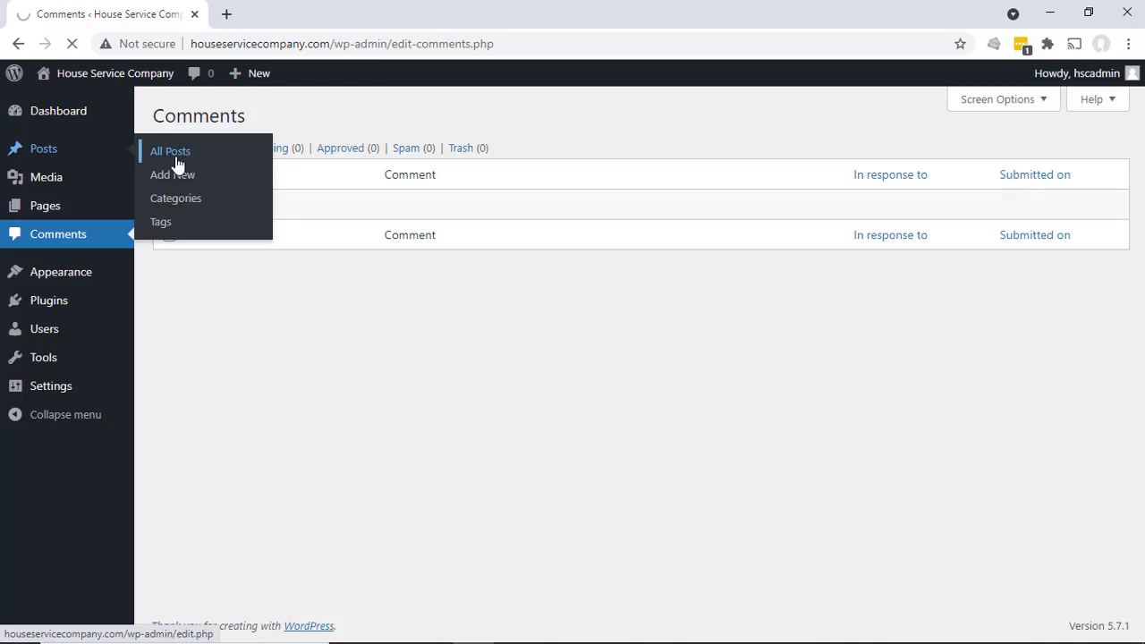
left_click(228, 153)
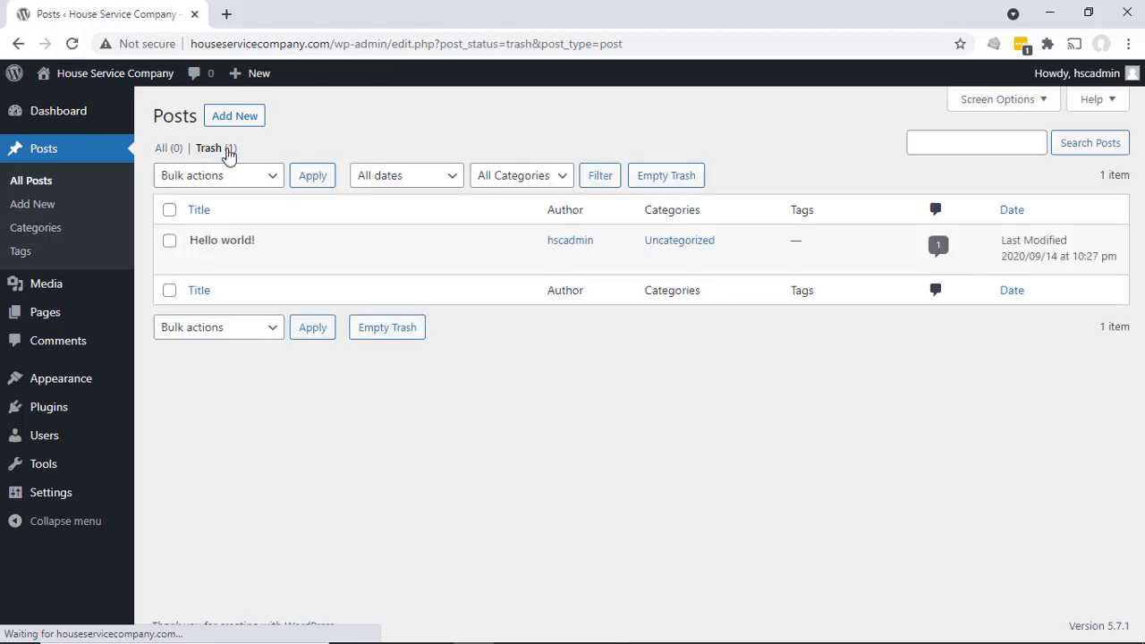
left_click(211, 265)
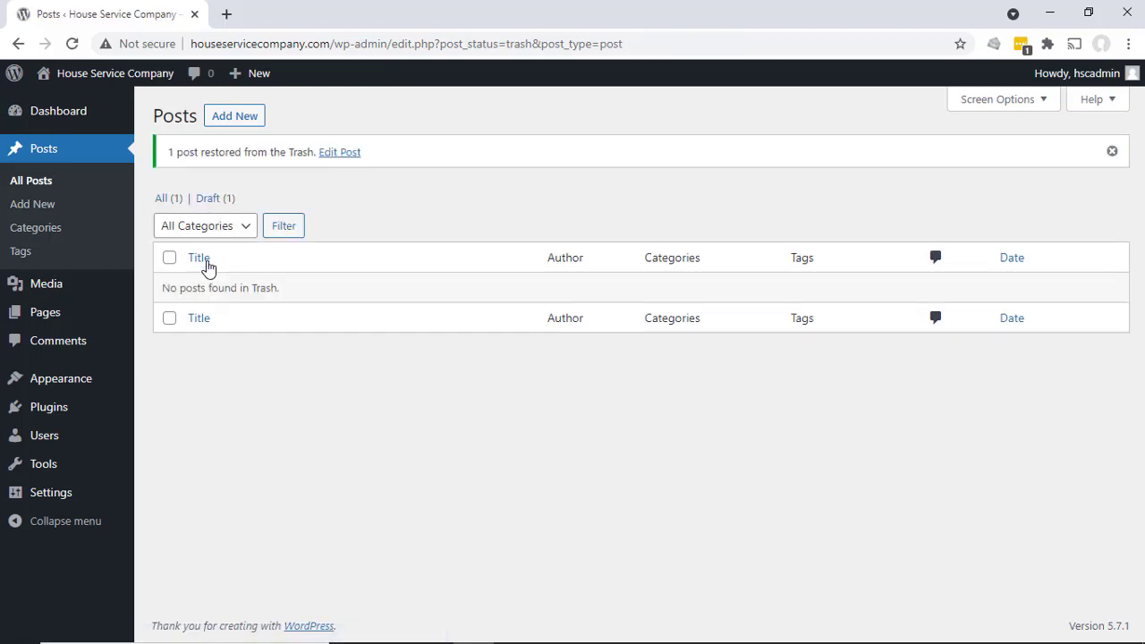
Set the status of the restored Hello world! post to Published with Quick Edit and update it.
left_click(166, 200)
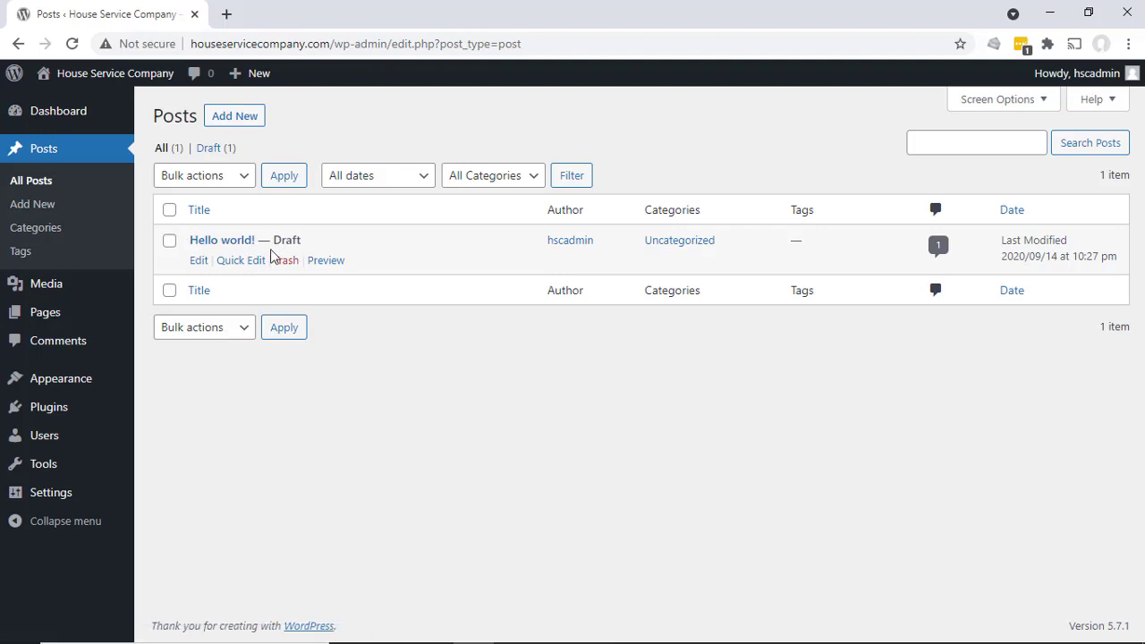
left_click(241, 261)
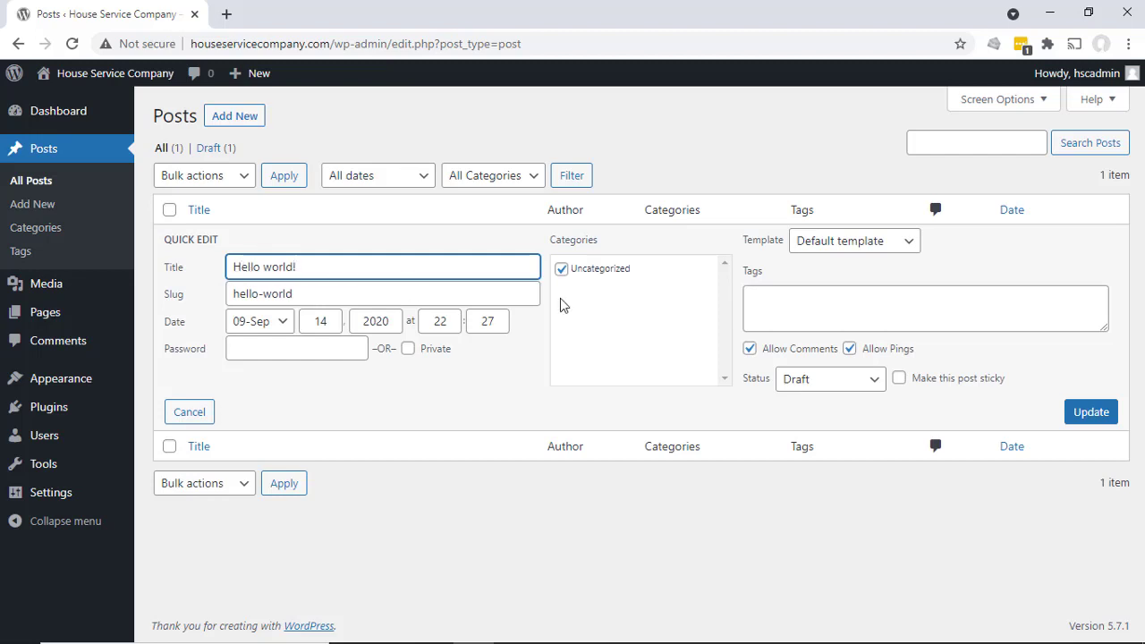
left_click(821, 387)
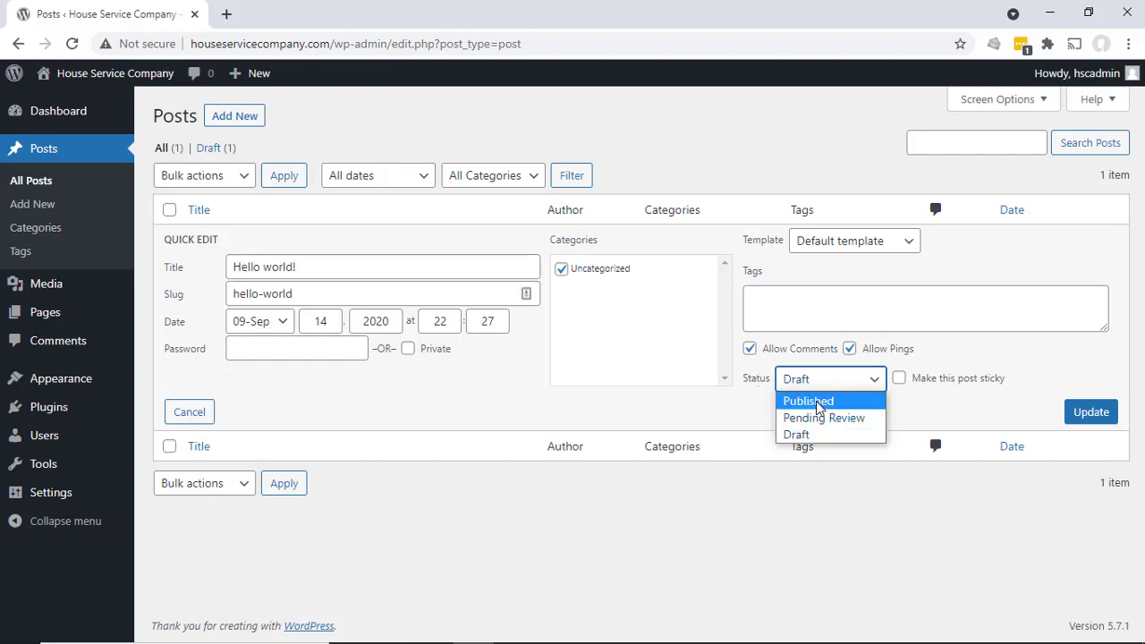
left_click(788, 402)
left_click(1092, 413)
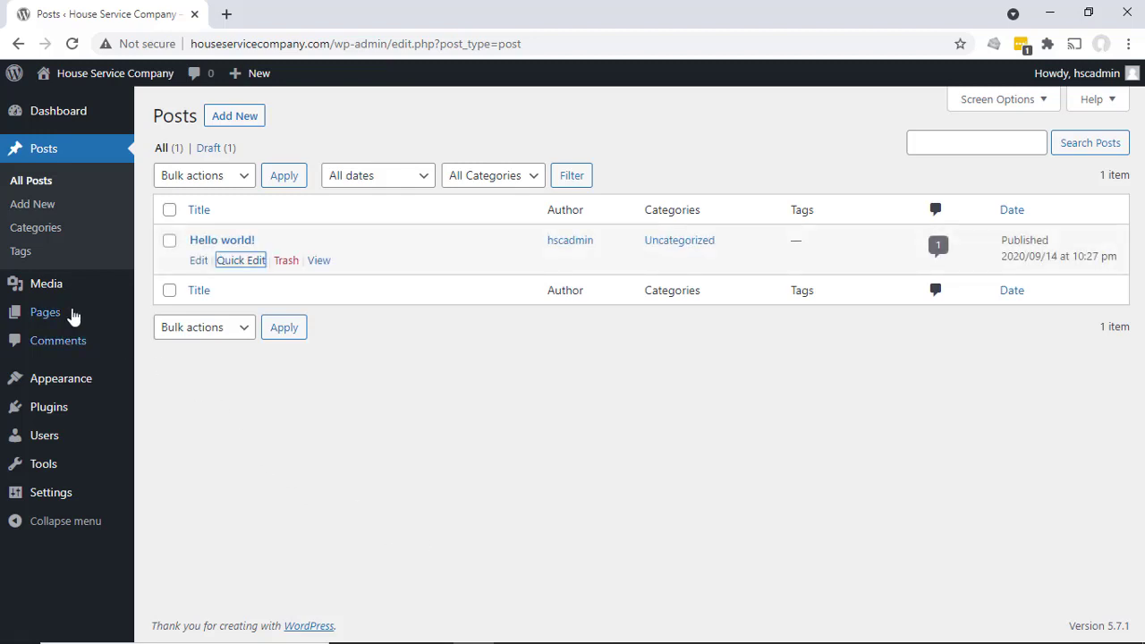
Move the sample comment by A WordPress Commenter to the trash in the comments list.
left_click(55, 346)
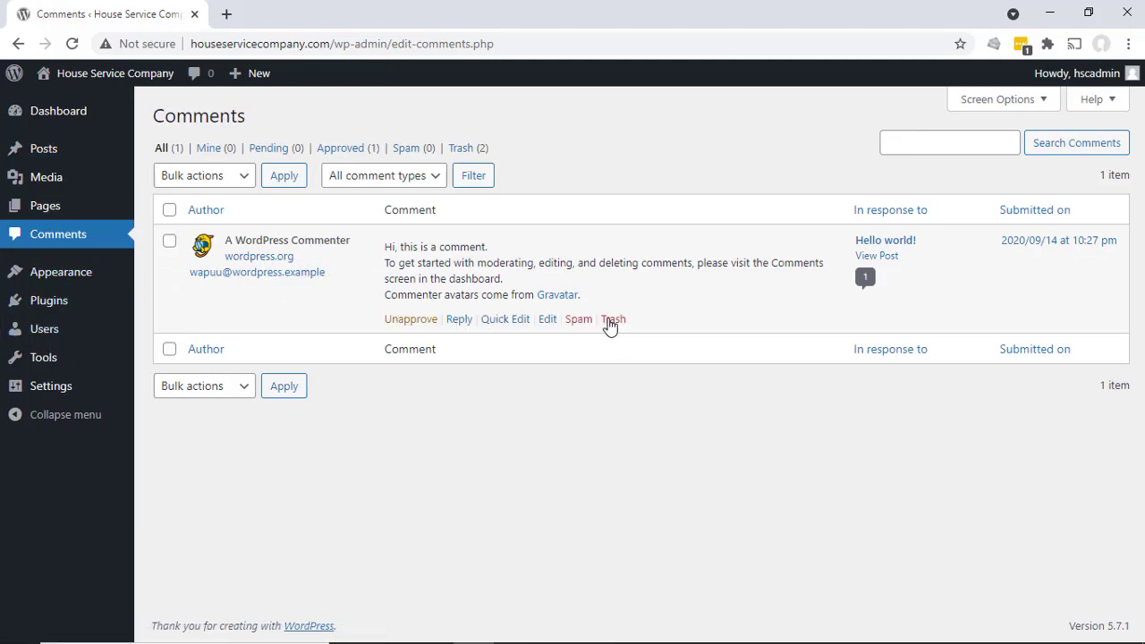
left_click(611, 320)
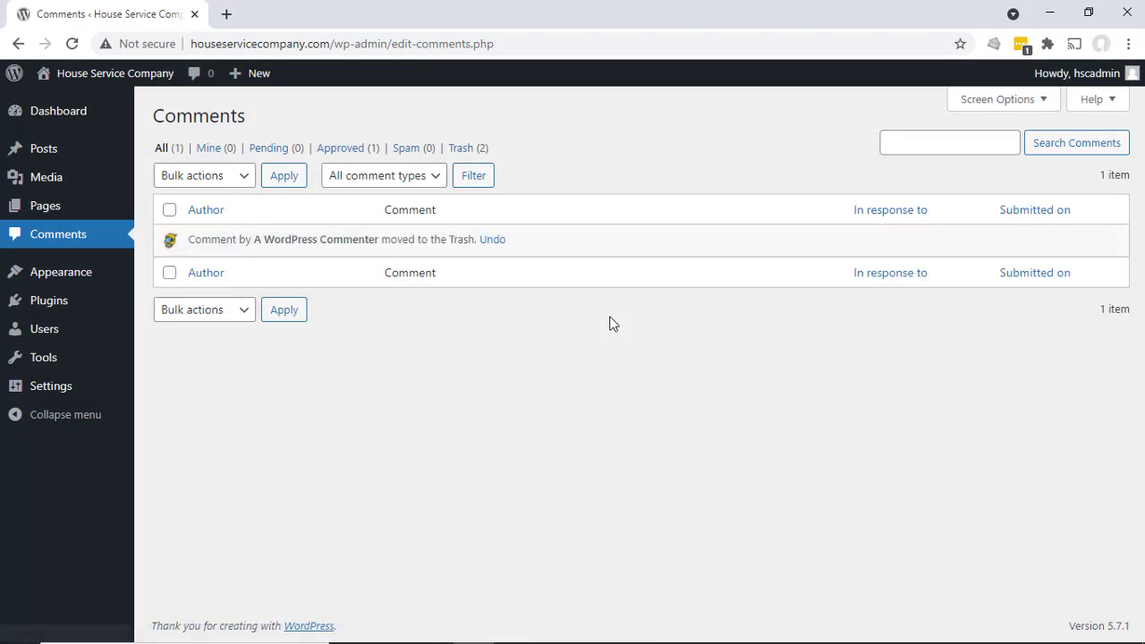
View the live site in a new browser tab to check the Hello world! post's comments.
mouse_move(66, 82)
right_click(65, 108)
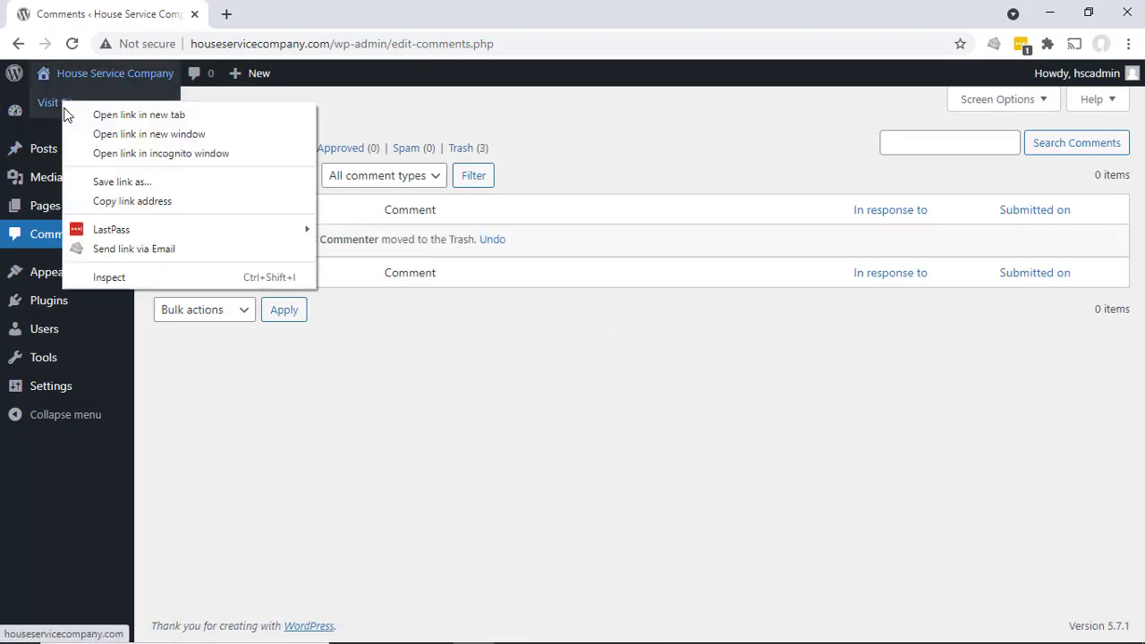
left_click(83, 118)
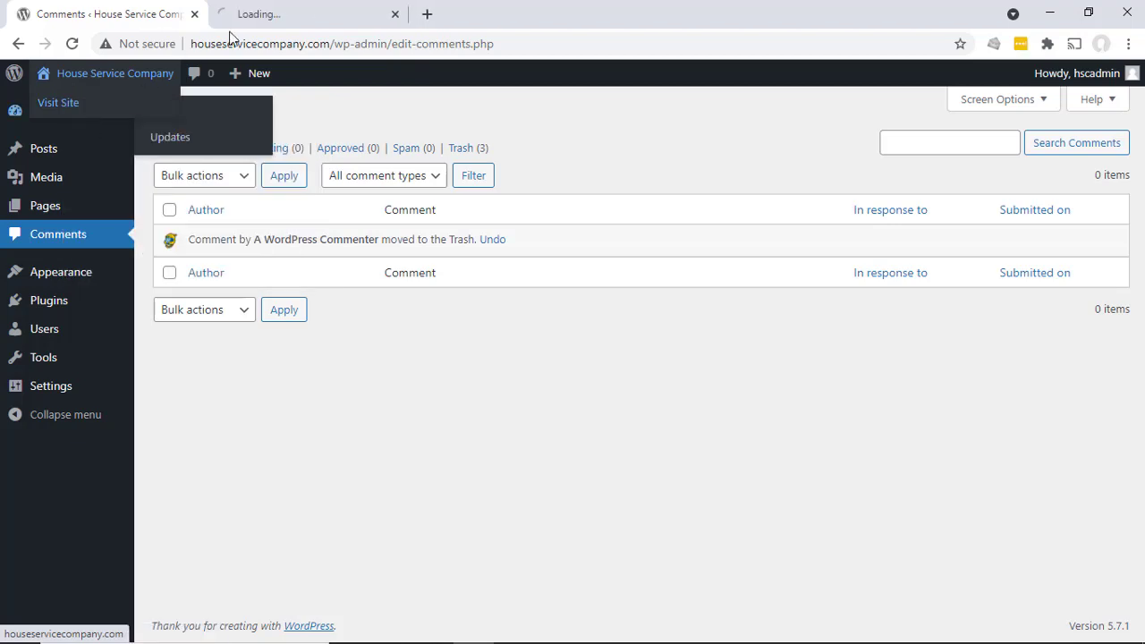
left_click(273, 14)
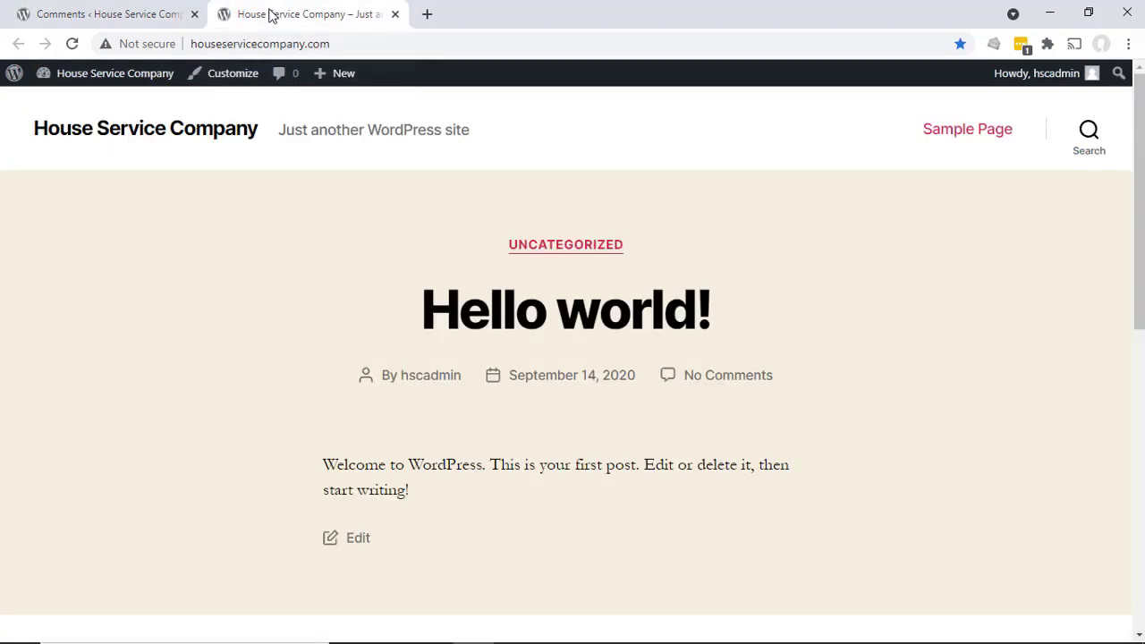
Open the Hello world! post on the live site and check its comment section.
left_click(561, 318)
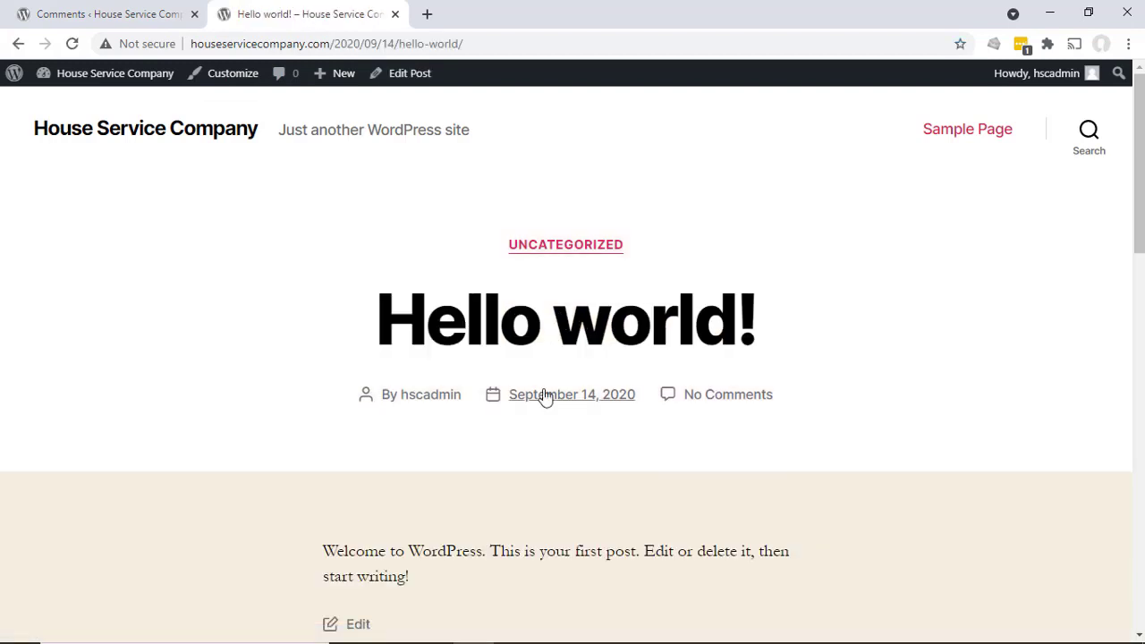
scroll(543, 390, "down", 4)
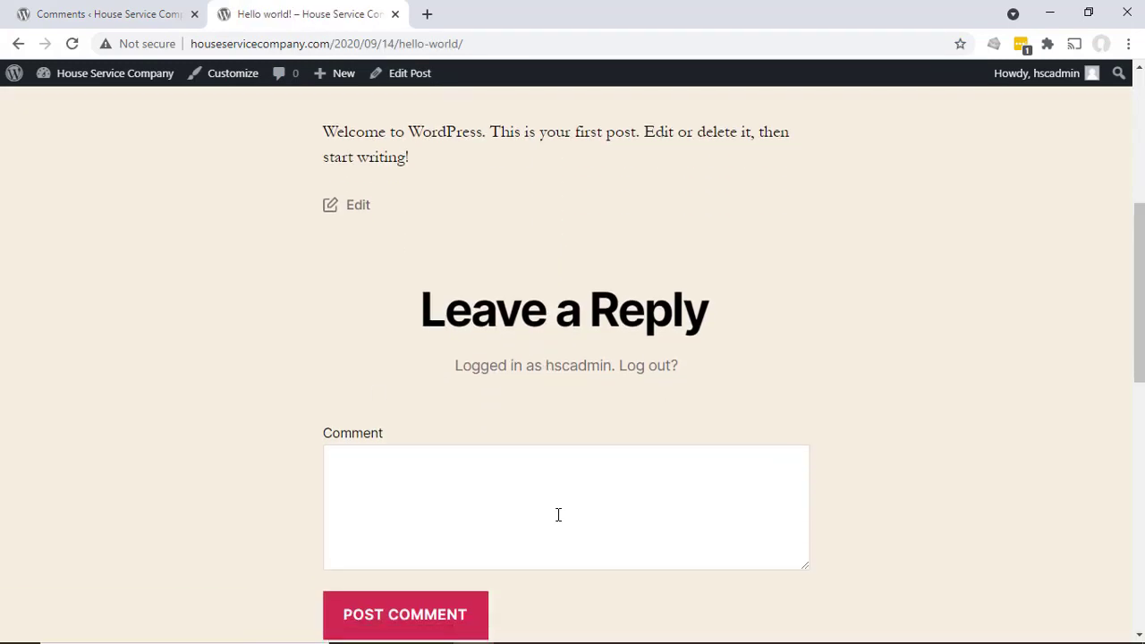
scroll(557, 513, "down", 2)
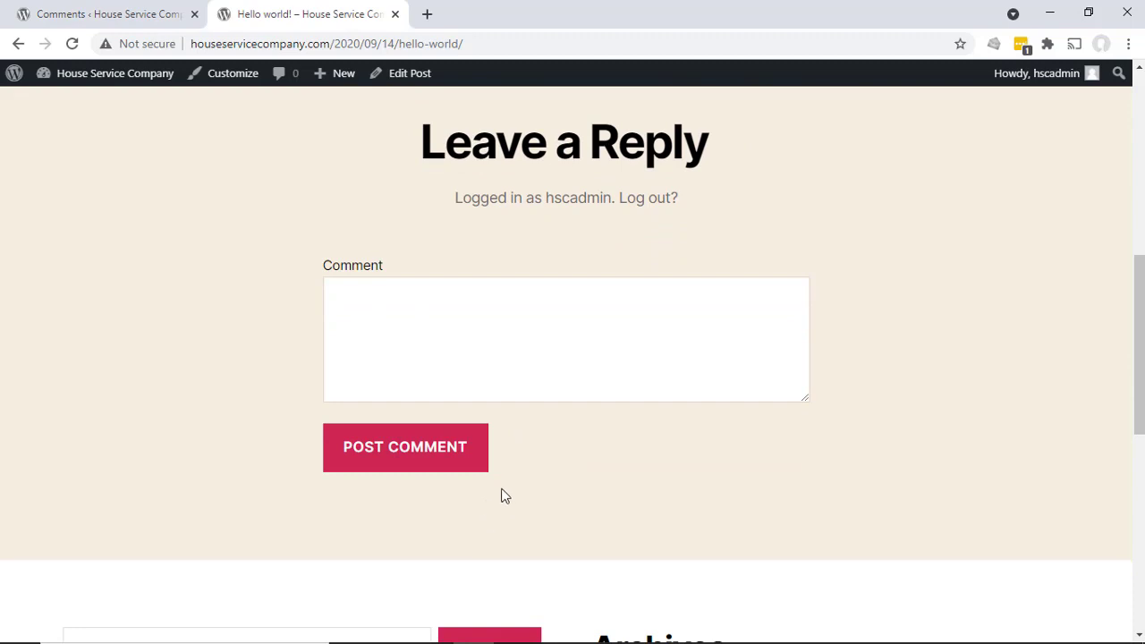
Return to the admin's posts list and move the Hello world! post to the trash.
left_click(107, 12)
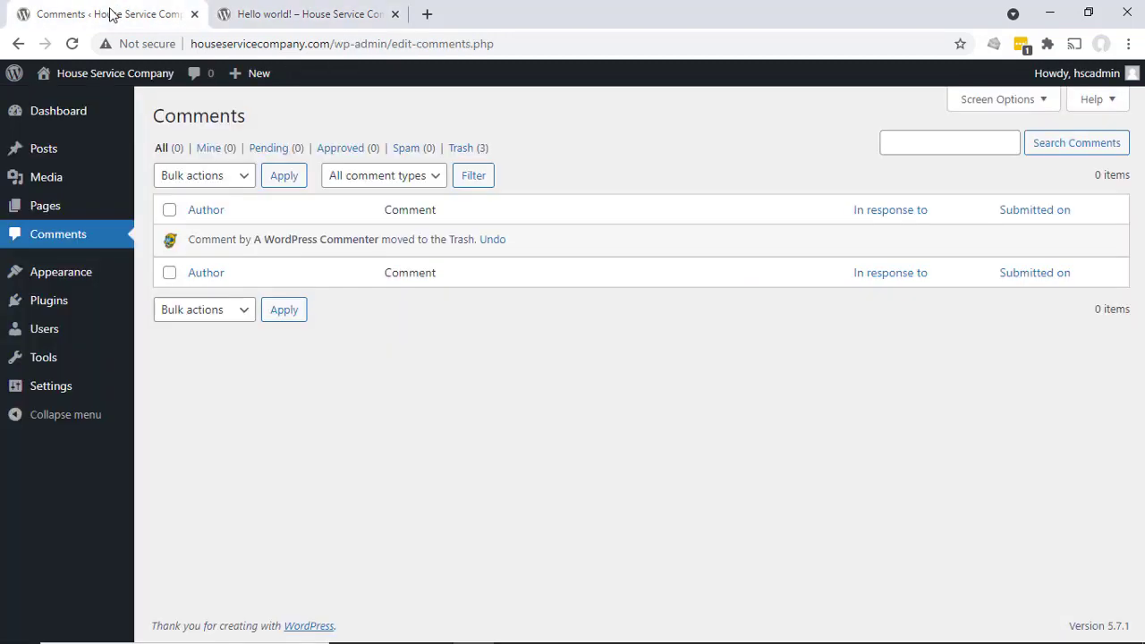
mouse_move(47, 168)
mouse_move(89, 153)
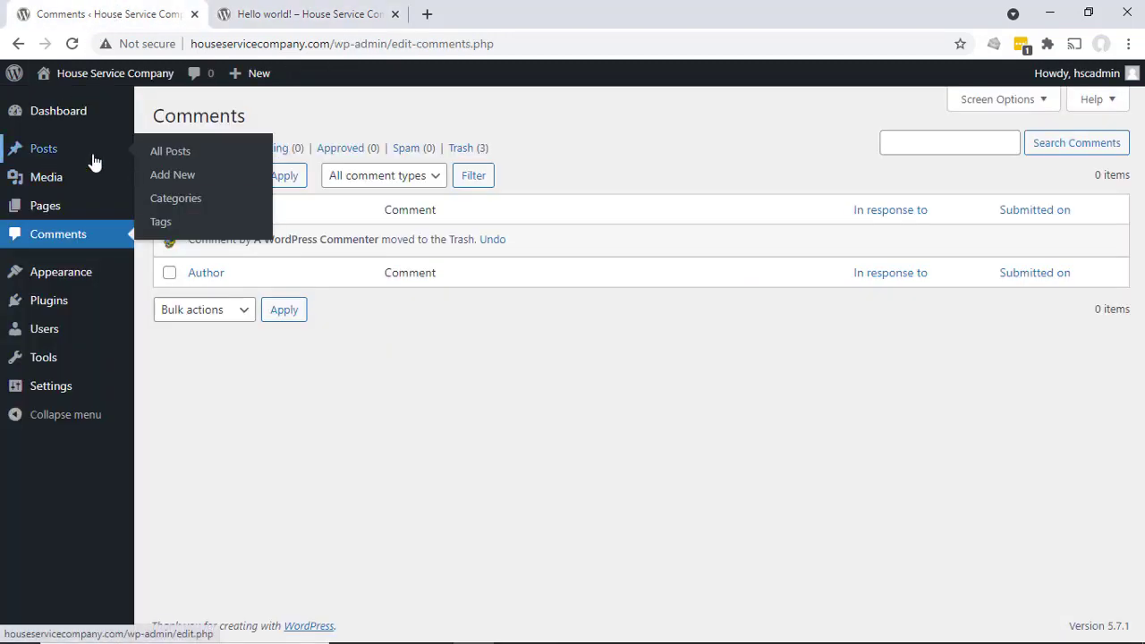
left_click(162, 155)
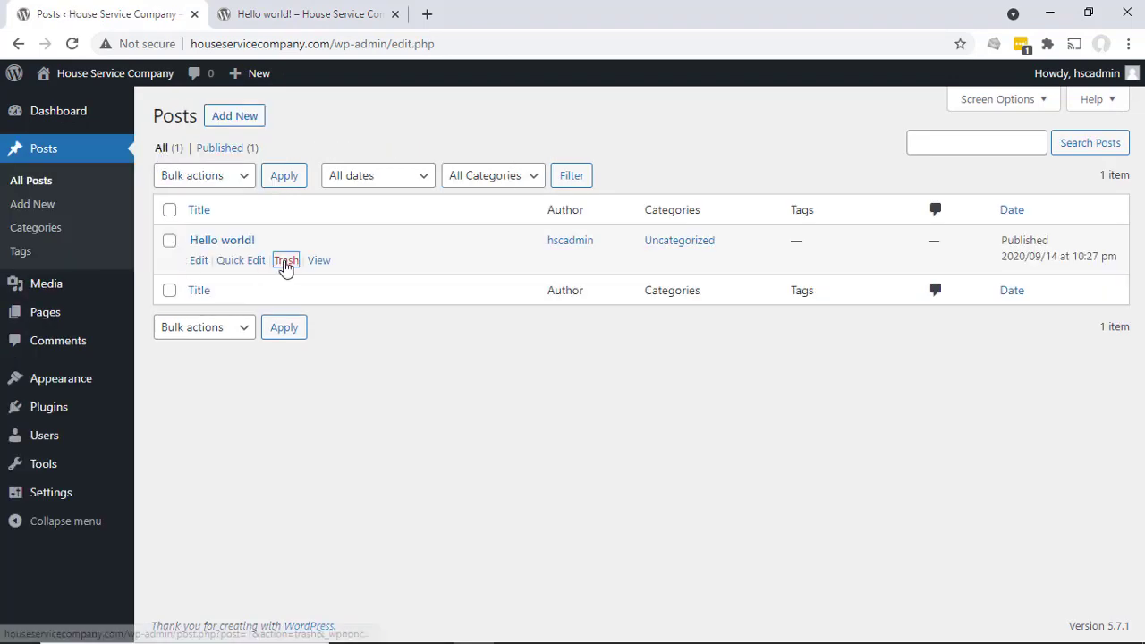
left_click(283, 261)
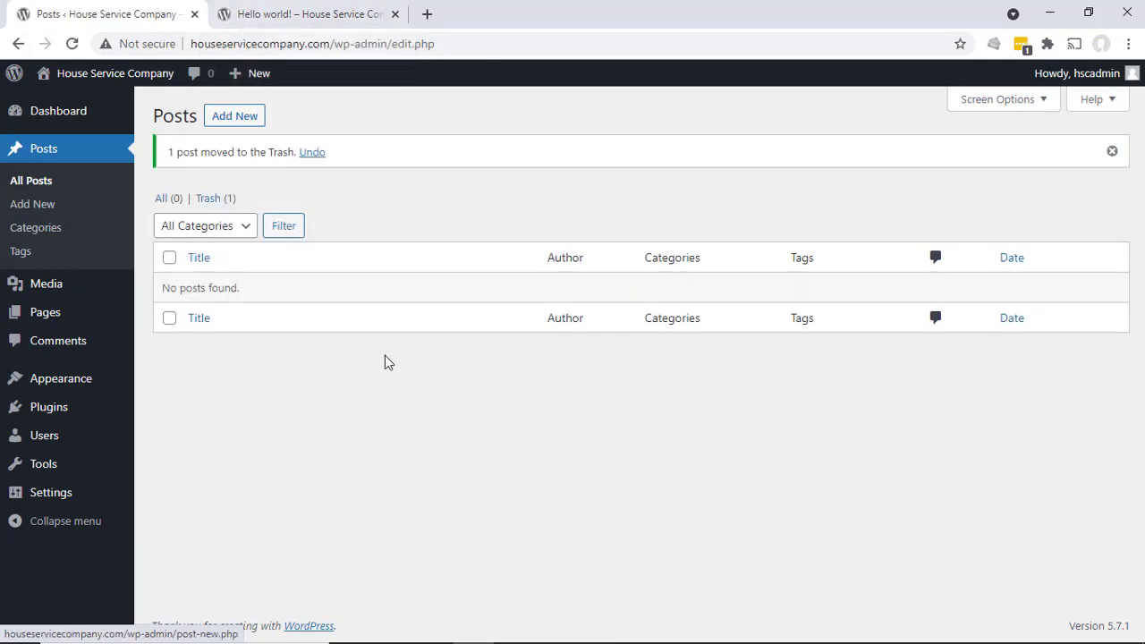
Reload the trashed Hello world! post's page on the live site to check its availability, and close that browser tab.
left_click(293, 25)
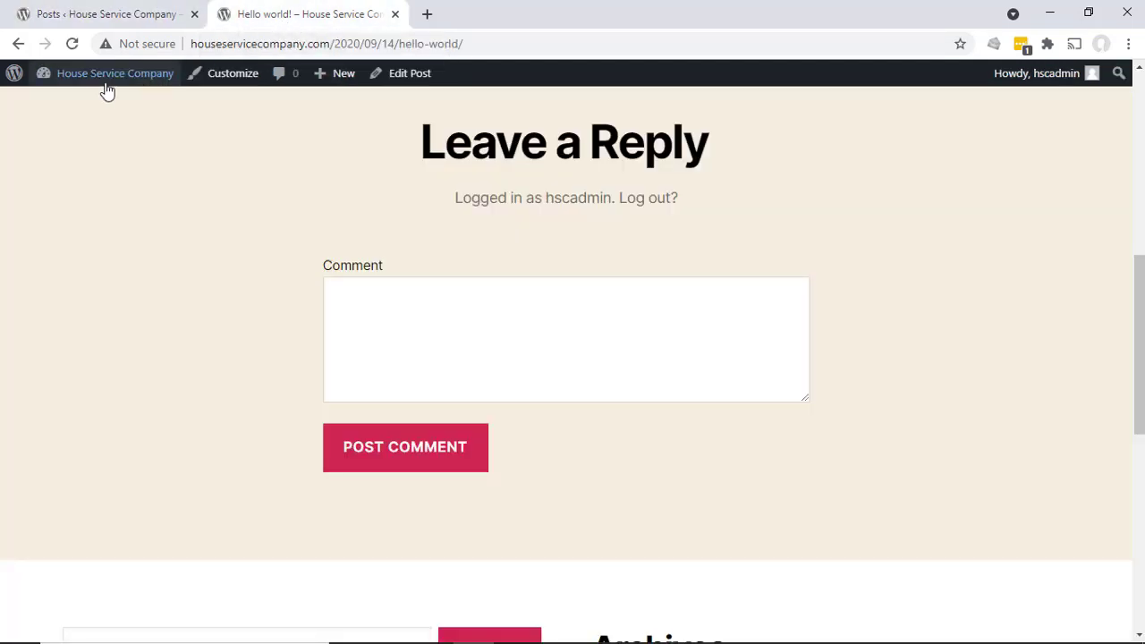
left_click(71, 43)
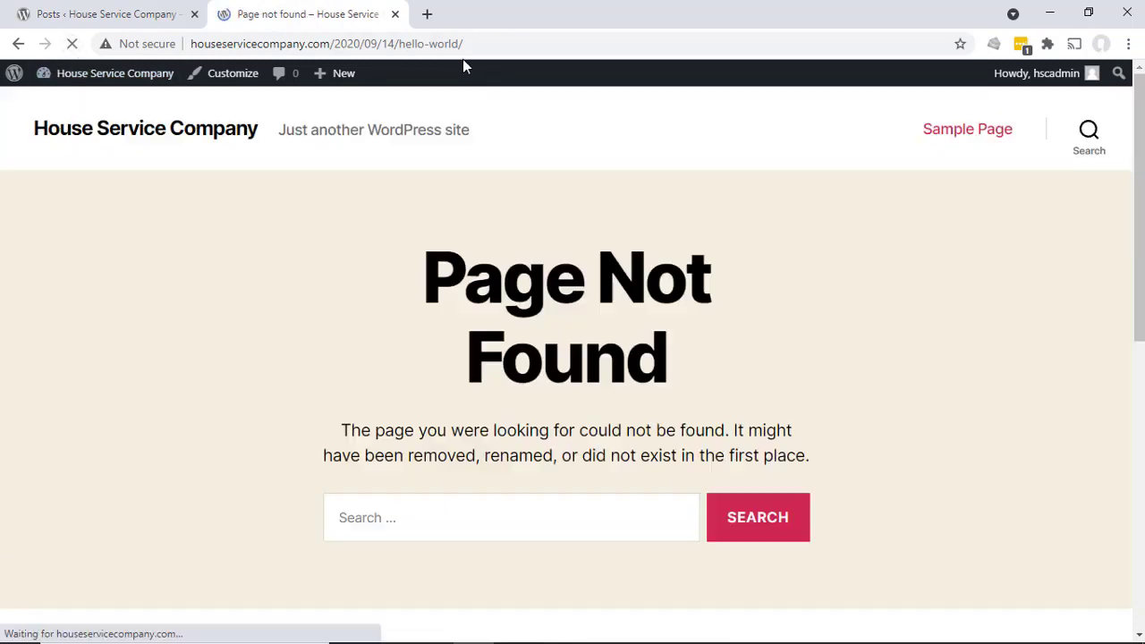
scroll(417, 300, "up", 10)
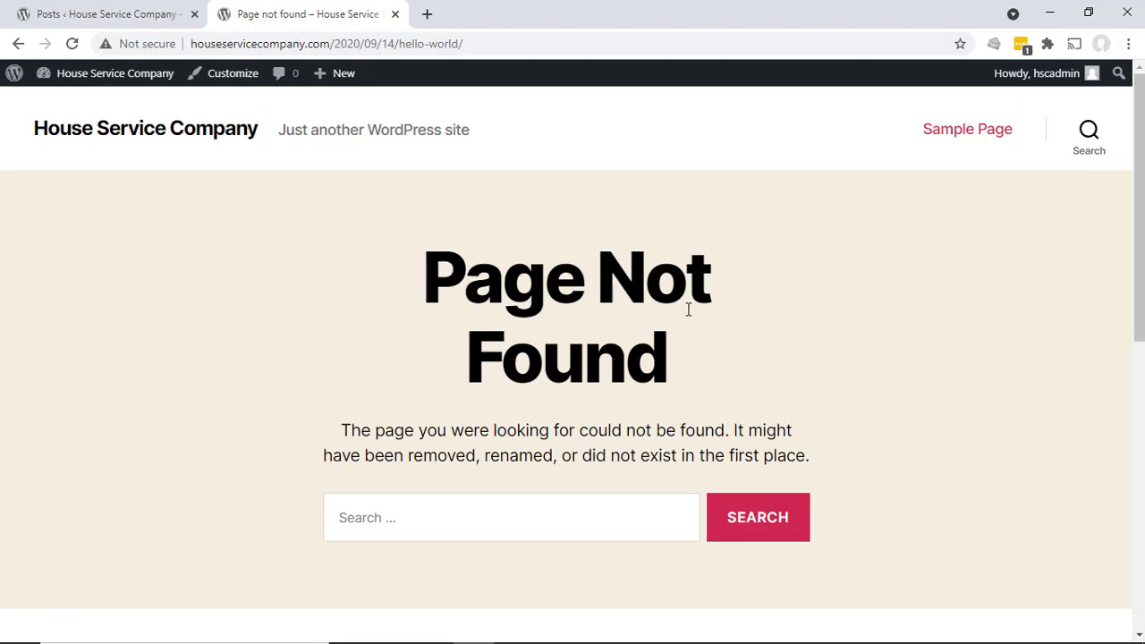
left_click(396, 14)
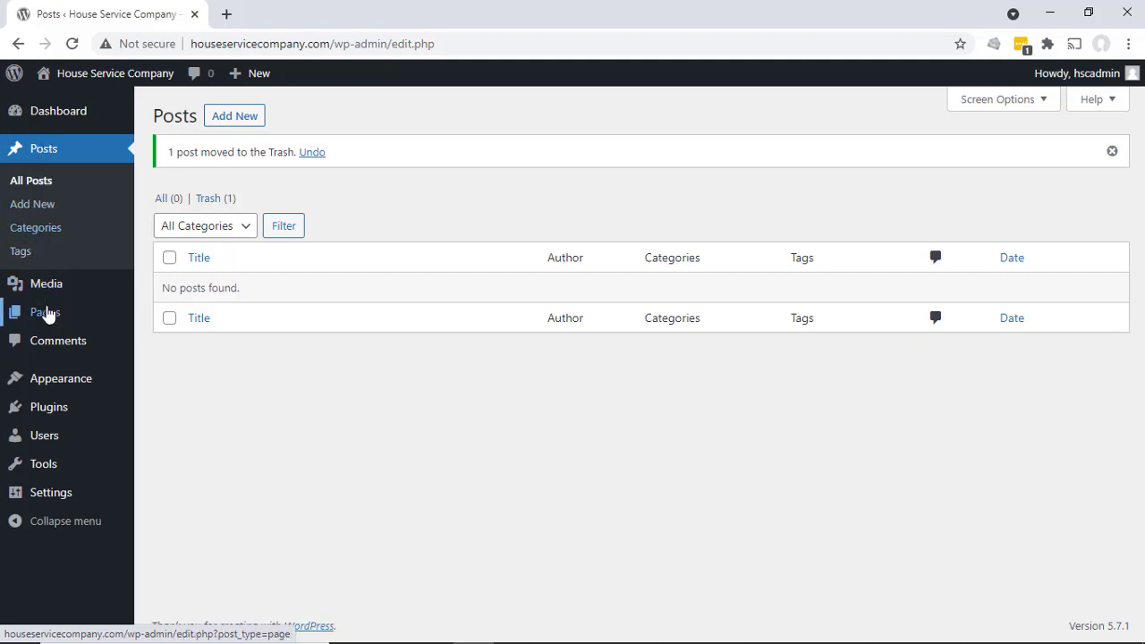
View the published Sample Page from the list of all pages and read through its content.
mouse_move(44, 318)
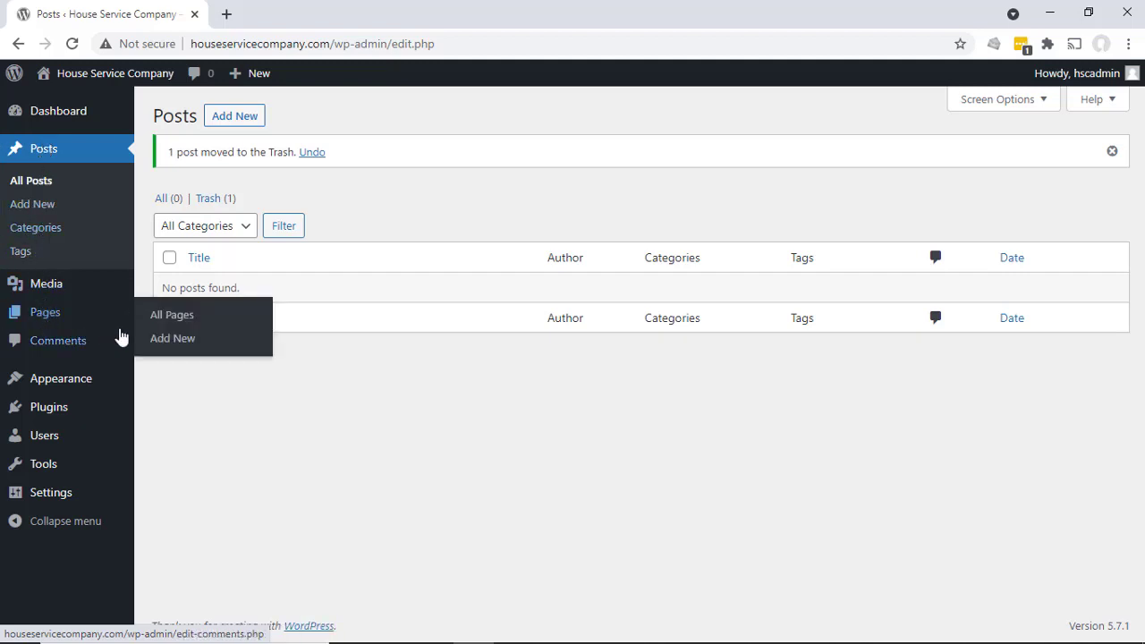
left_click(162, 323)
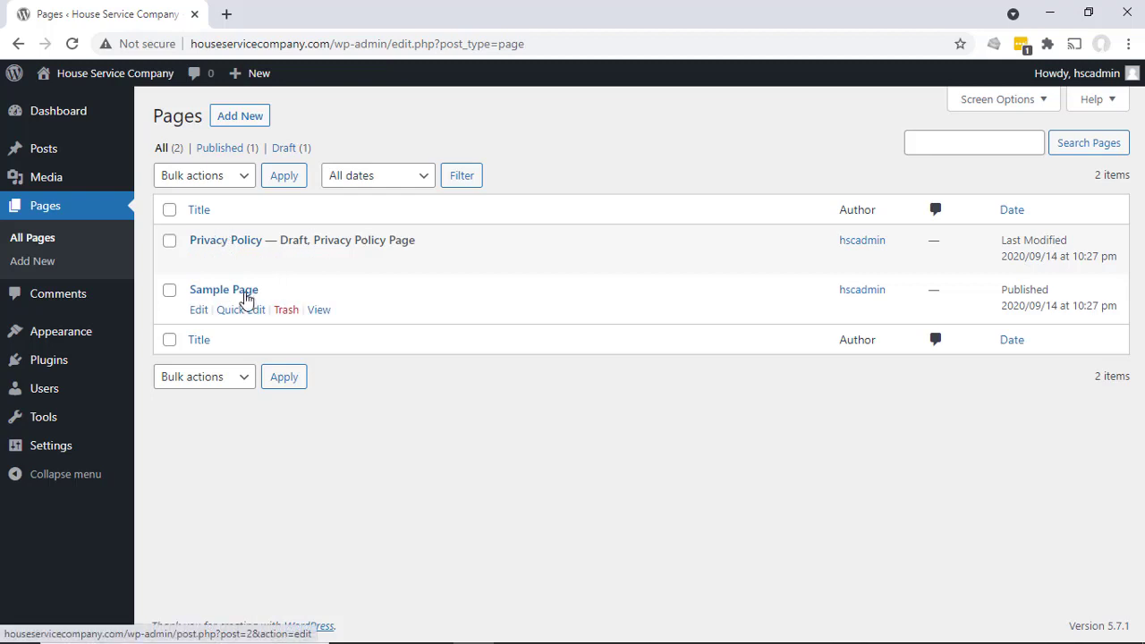
left_click(320, 313)
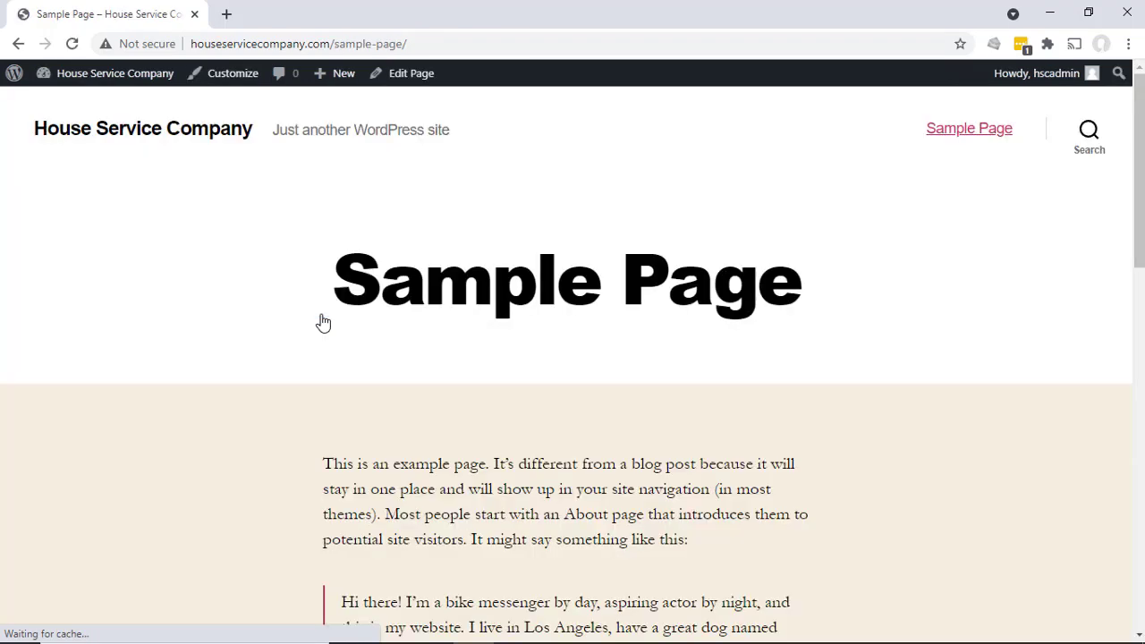
scroll(323, 322, "down", 2)
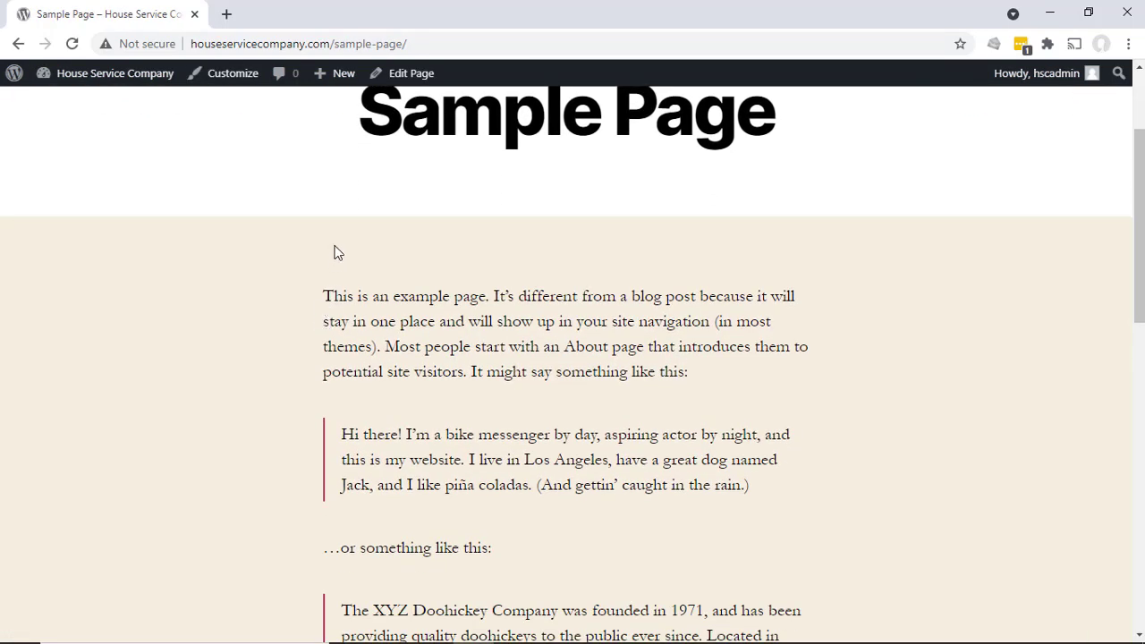
scroll(340, 245, "up", 1)
scroll(543, 398, "down", 7)
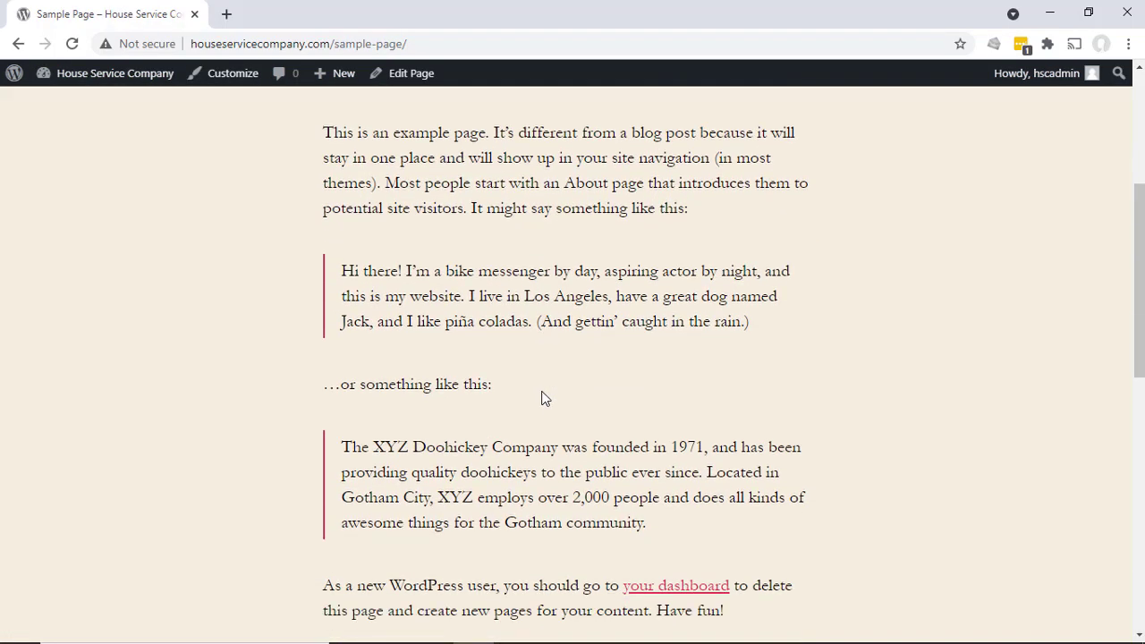
scroll(418, 260, "up", 9)
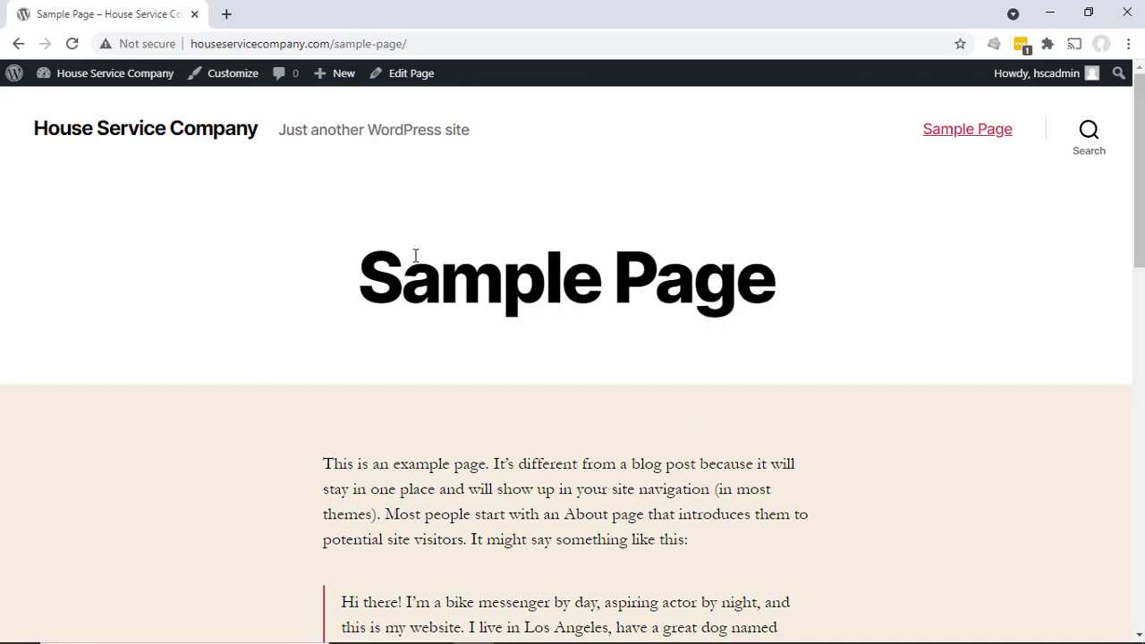
Return to the admin's list of all pages and move Sample Page to the trash.
mouse_move(179, 92)
mouse_move(71, 75)
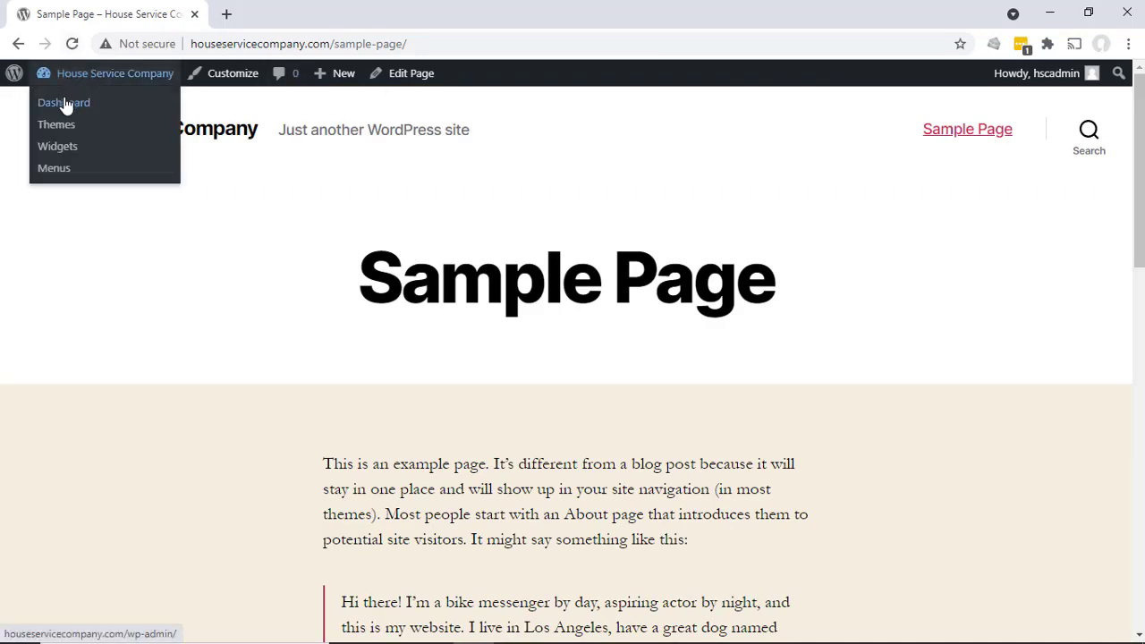
left_click(64, 104)
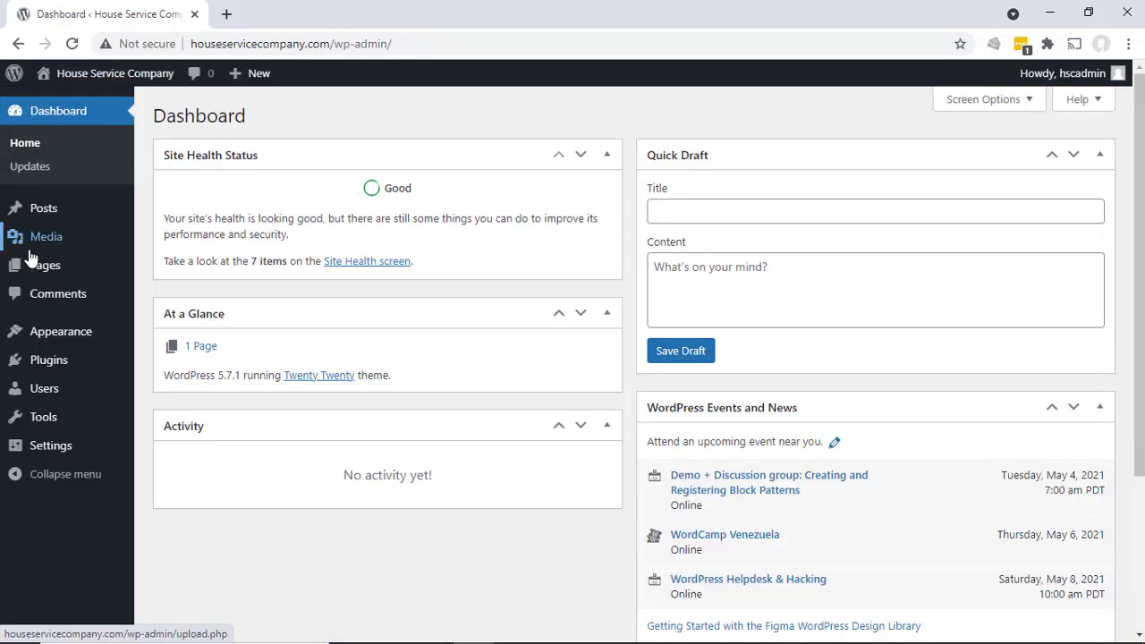
mouse_move(127, 267)
left_click(166, 274)
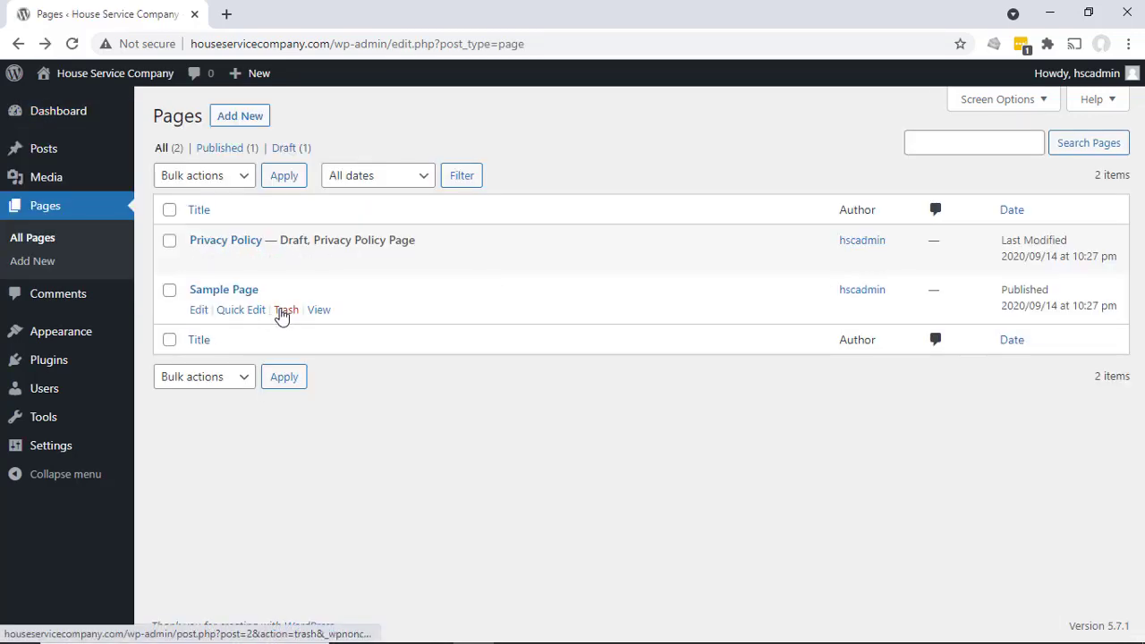
left_click(281, 311)
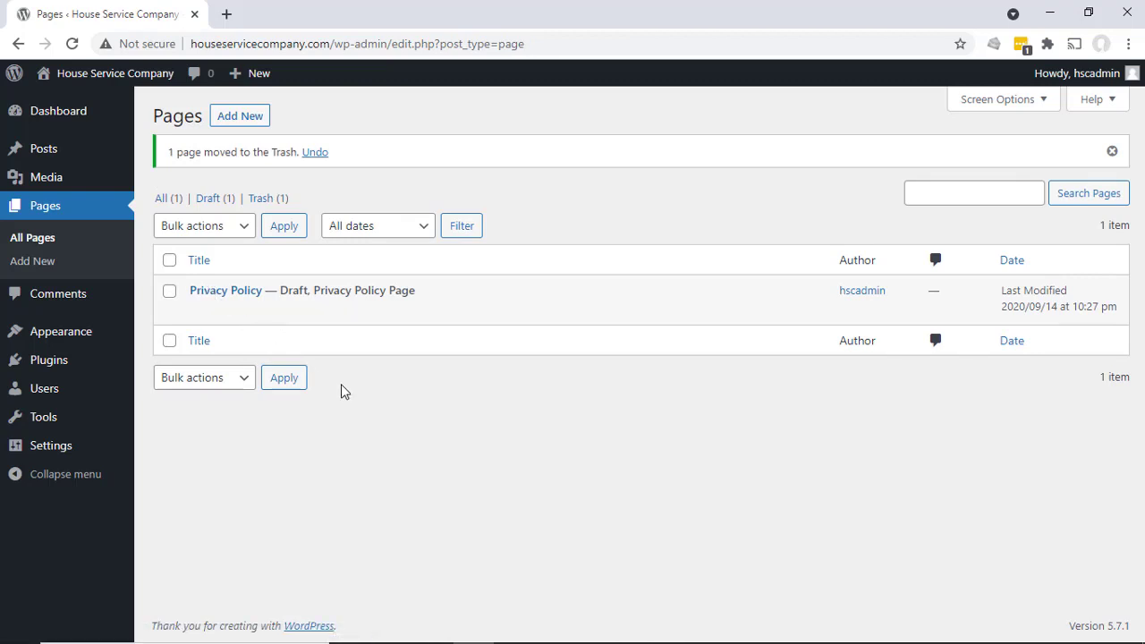
Visit the live site's front page and check its remaining content and navigation.
mouse_move(75, 92)
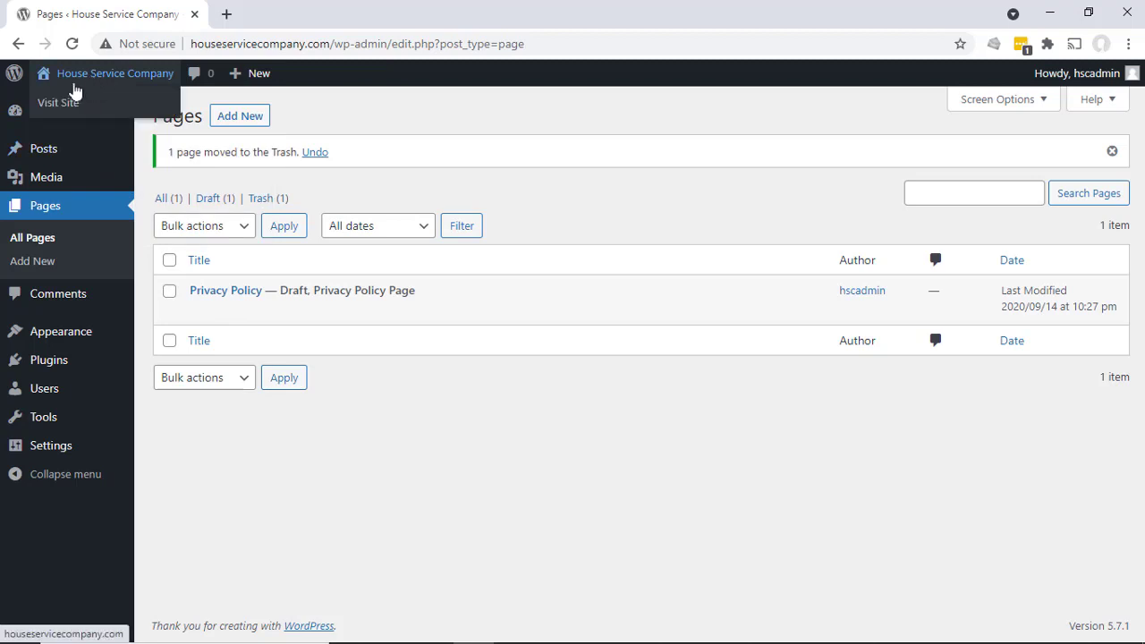
left_click(58, 104)
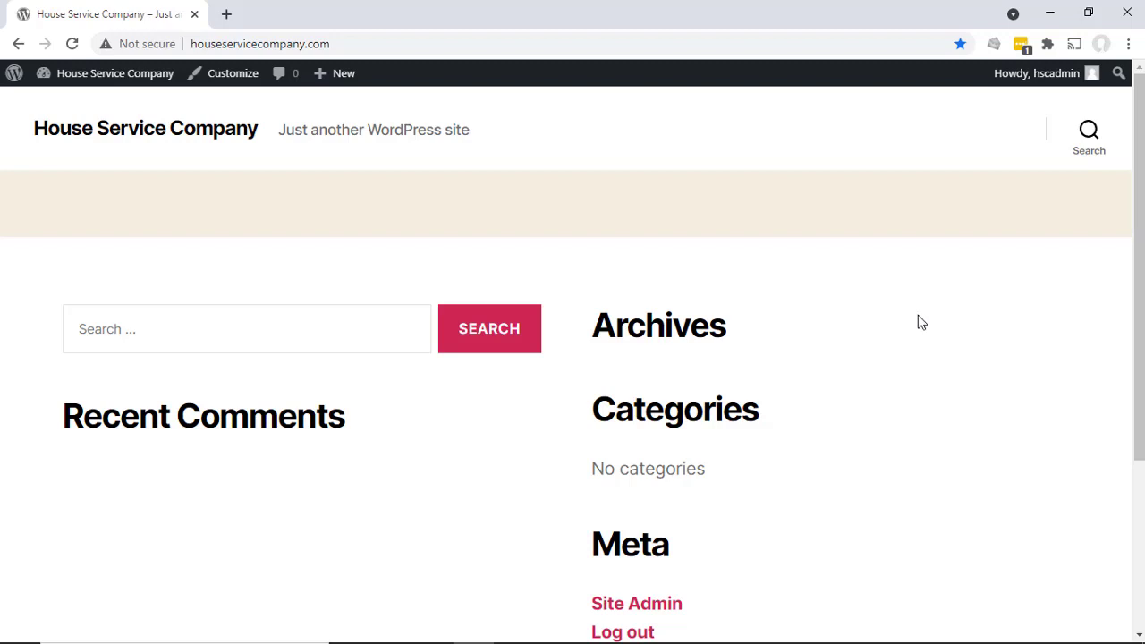
scroll(917, 310, "down", 3)
scroll(916, 313, "up", 3)
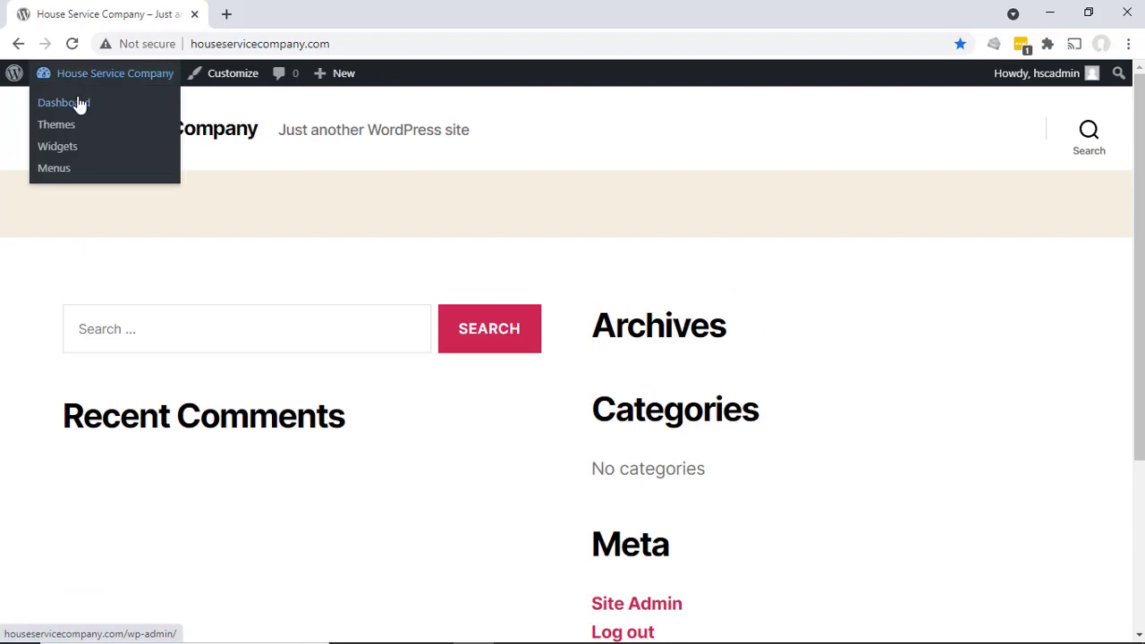
Delete the inactive Akismet Anti-Spam and Hello Dolly plugins from the site's installed plugins, confirming each deletion.
left_click(79, 104)
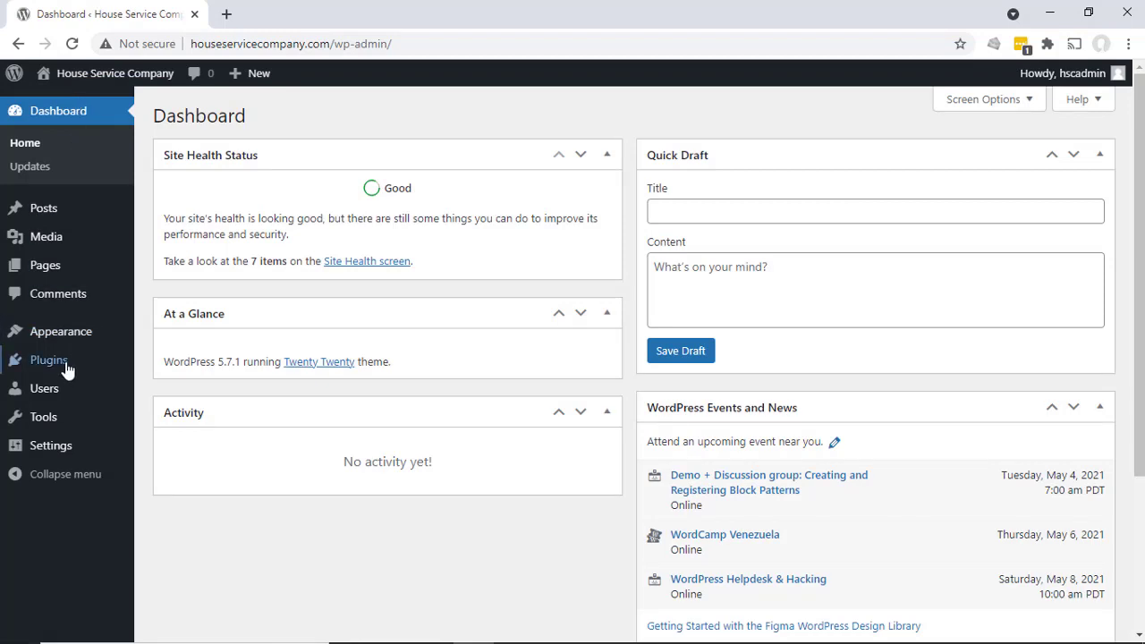
mouse_move(59, 366)
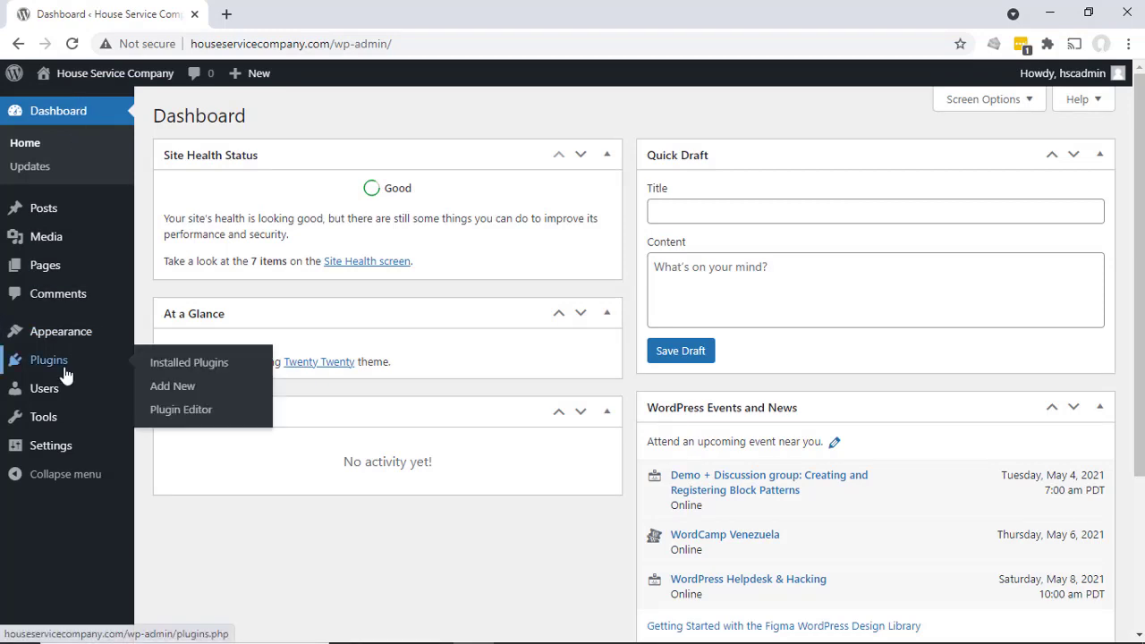
left_click(183, 367)
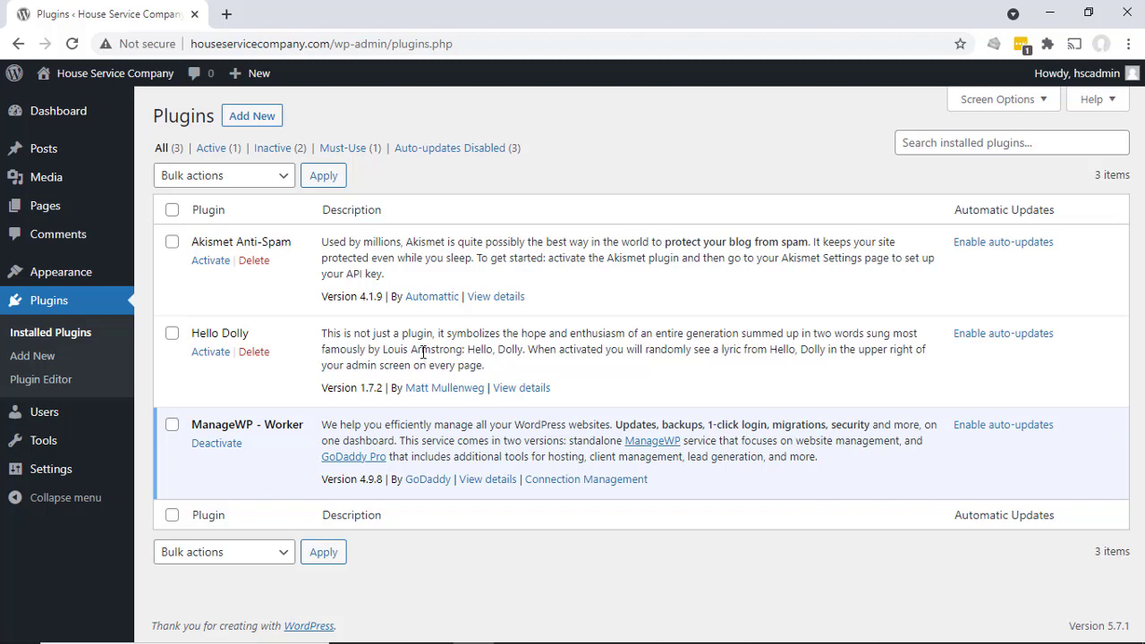
left_click(253, 266)
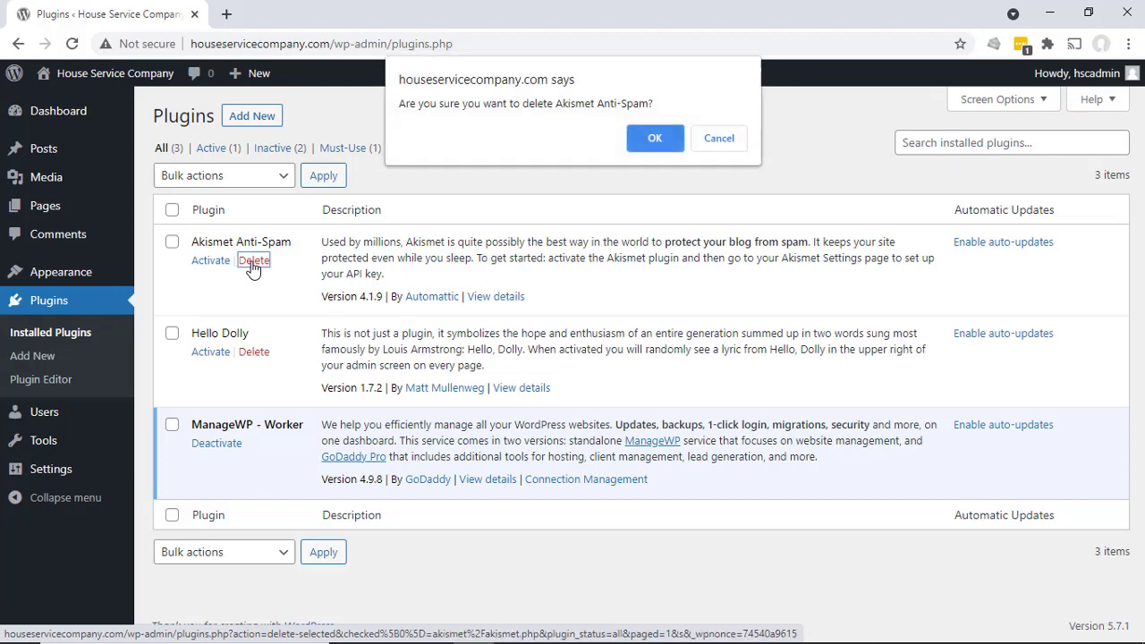
left_click(657, 136)
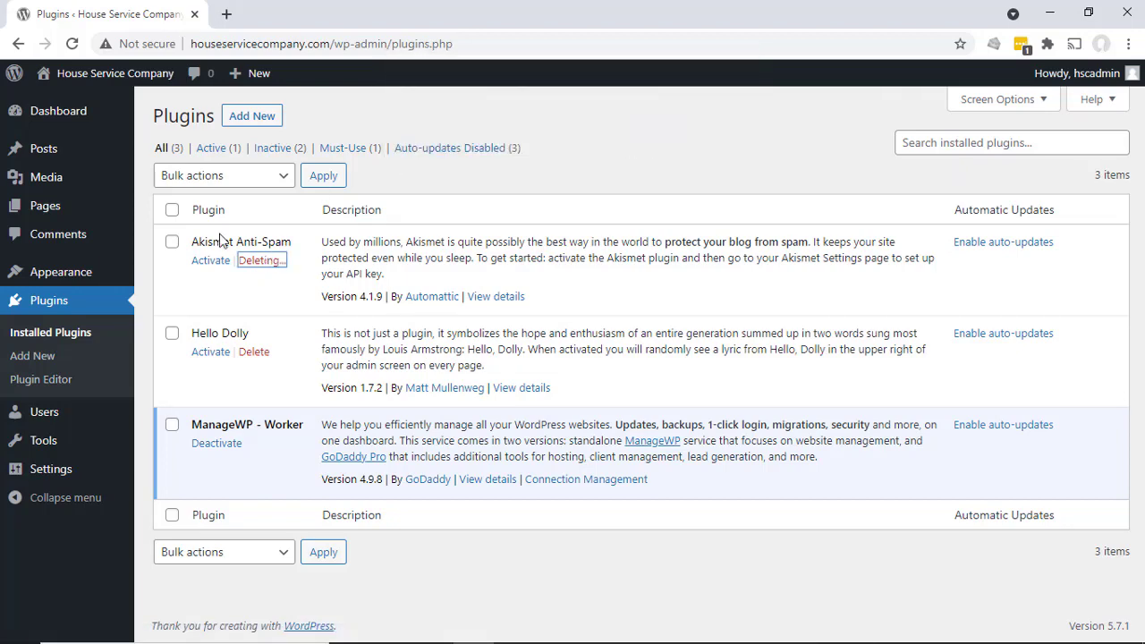
left_click(255, 293)
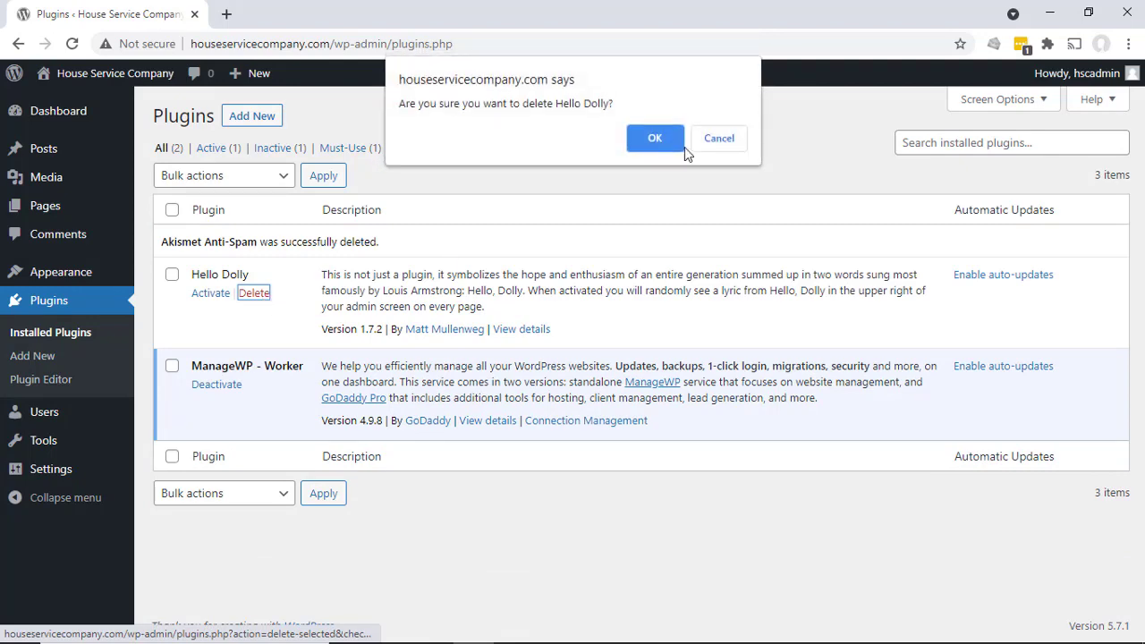
left_click(669, 138)
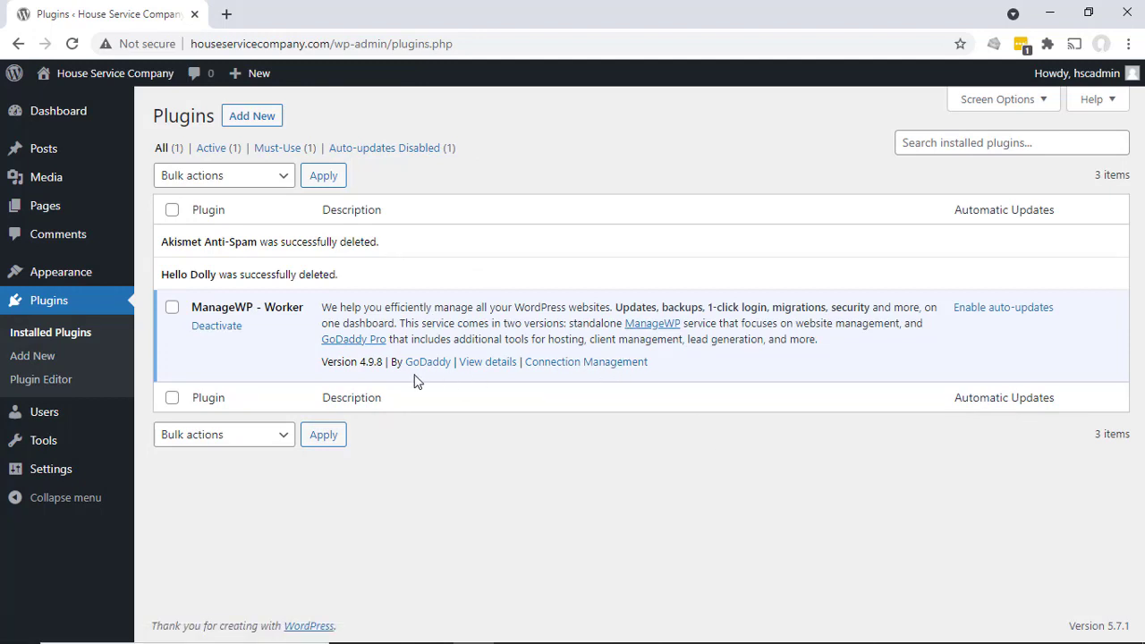
Delete the inactive Twenty Nineteen theme from the installed themes and confirm the deletion.
mouse_move(43, 276)
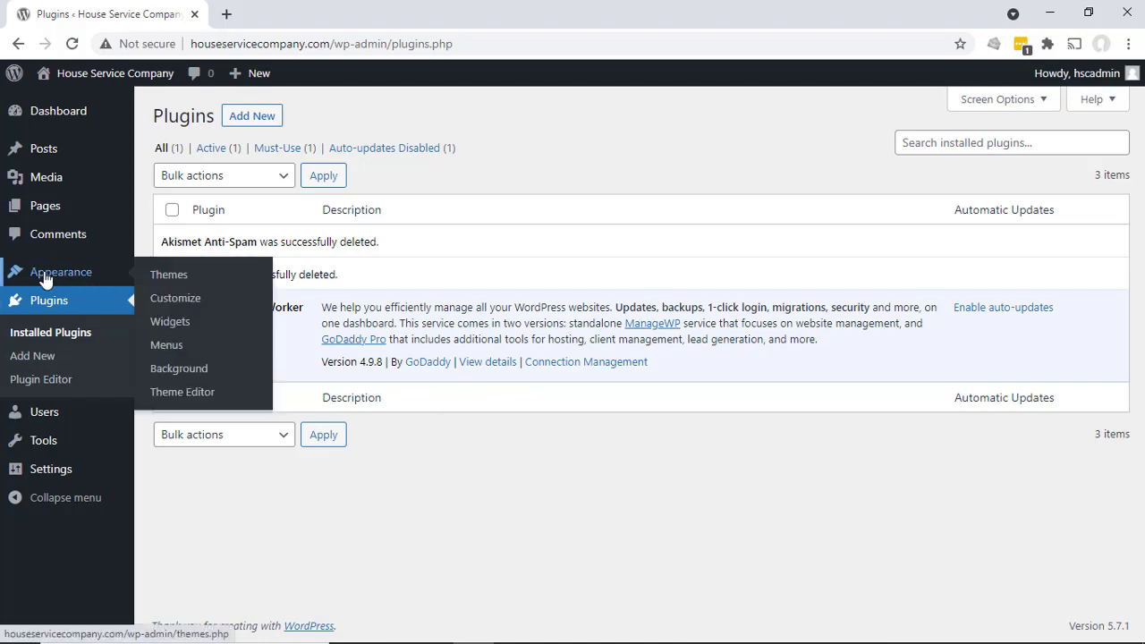
left_click(163, 277)
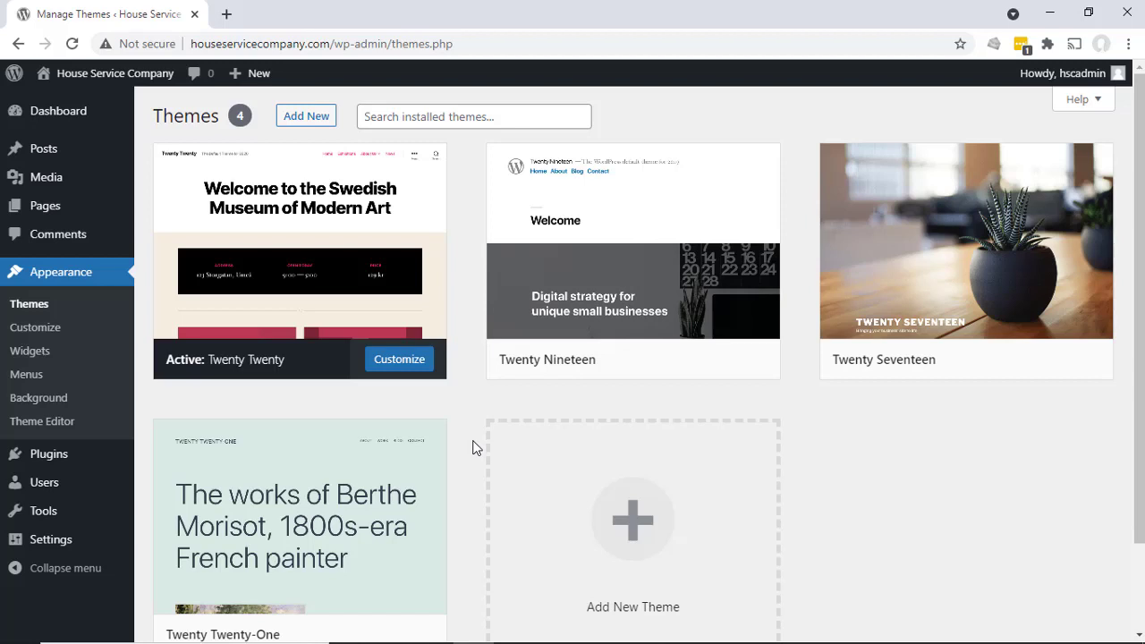
mouse_move(502, 320)
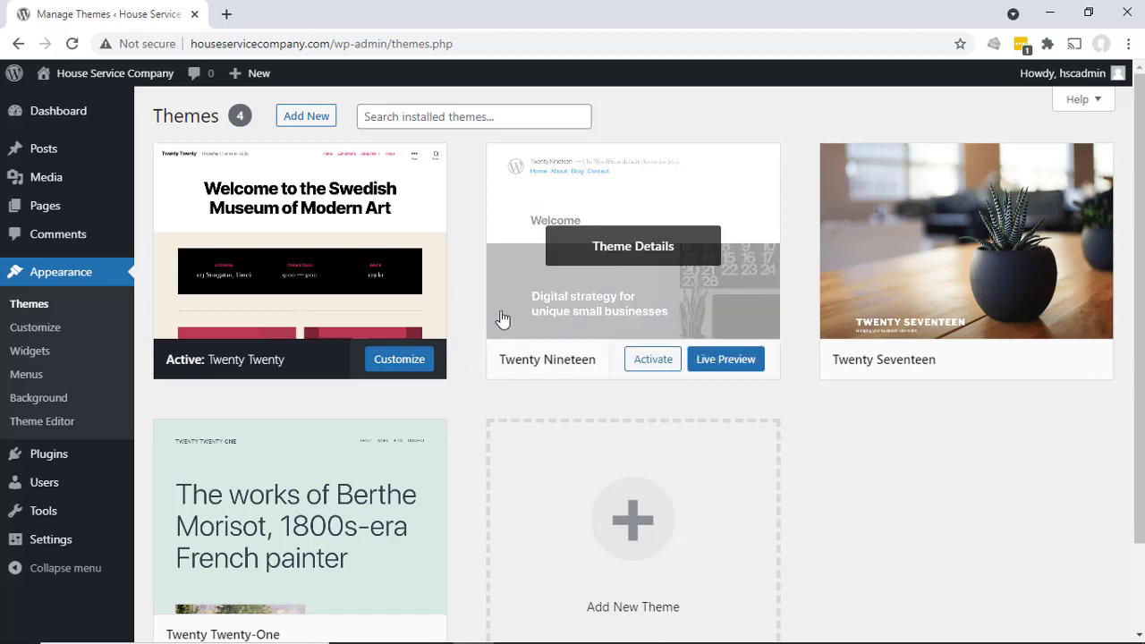
left_click(612, 255)
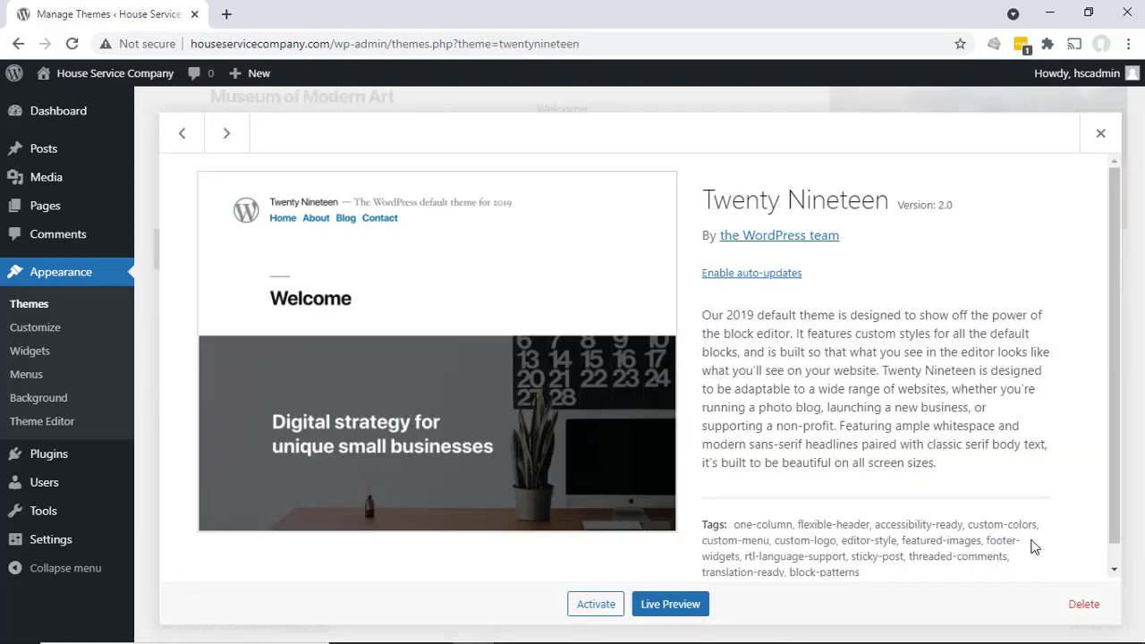
left_click(1084, 604)
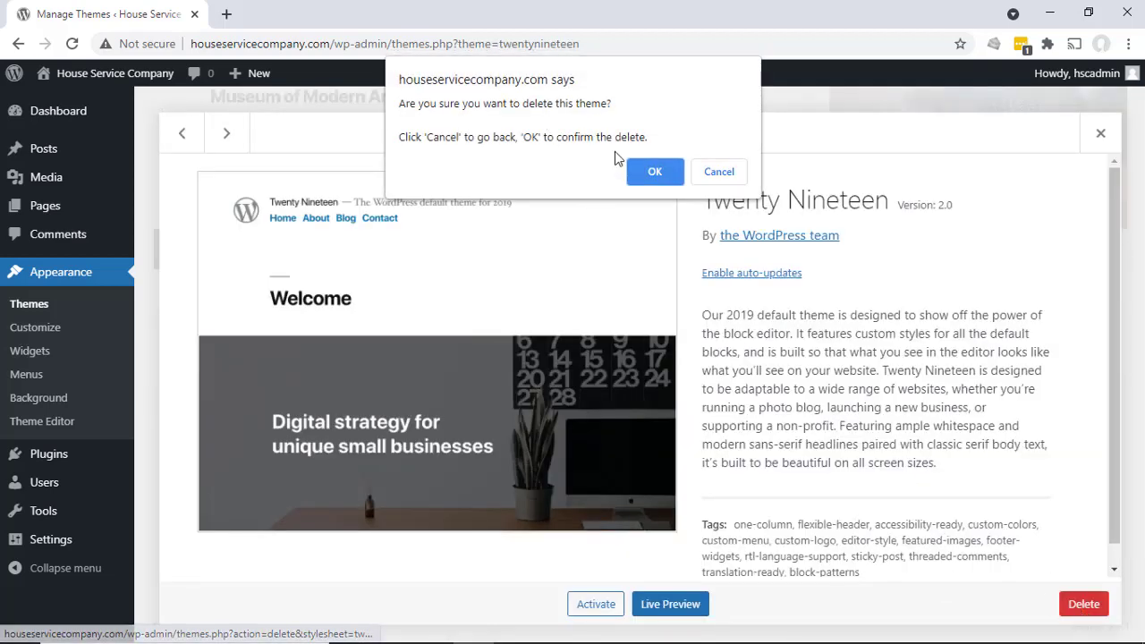
left_click(658, 169)
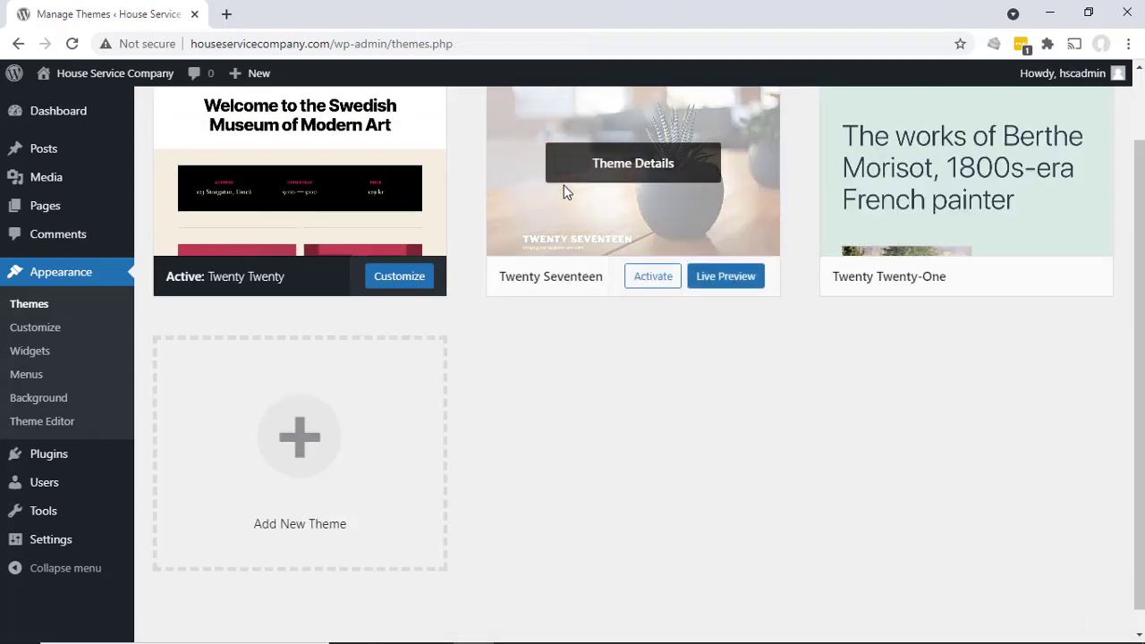
Delete the inactive Twenty Seventeen and Twenty Twenty-One themes, confirming each deletion, and keep the active Twenty Twenty theme.
left_click(622, 167)
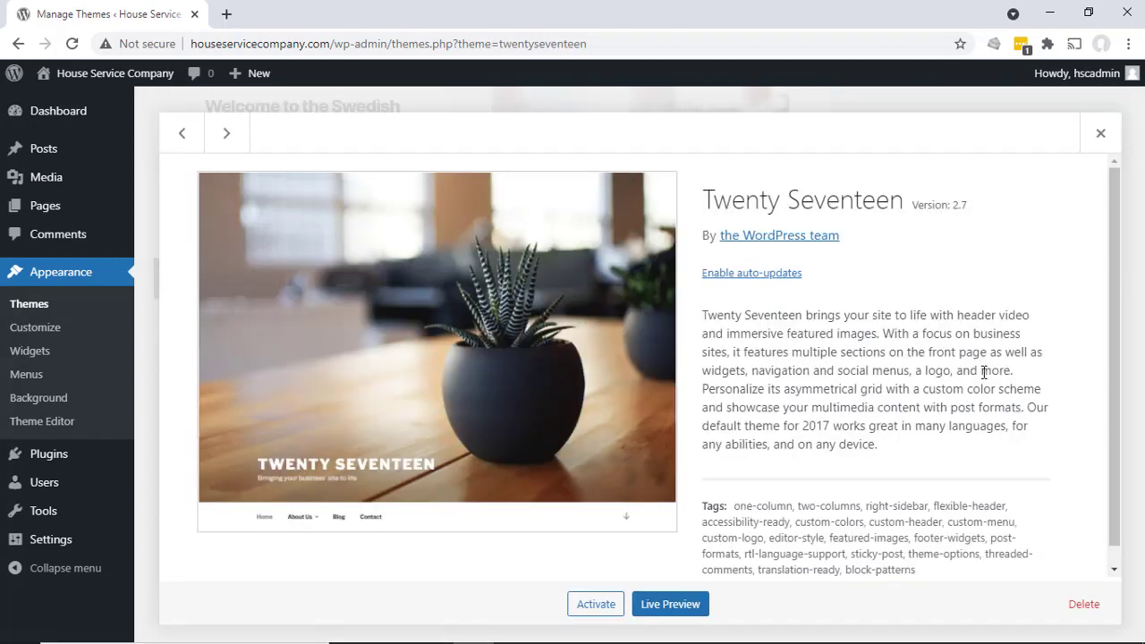
left_click(1084, 604)
left_click(635, 172)
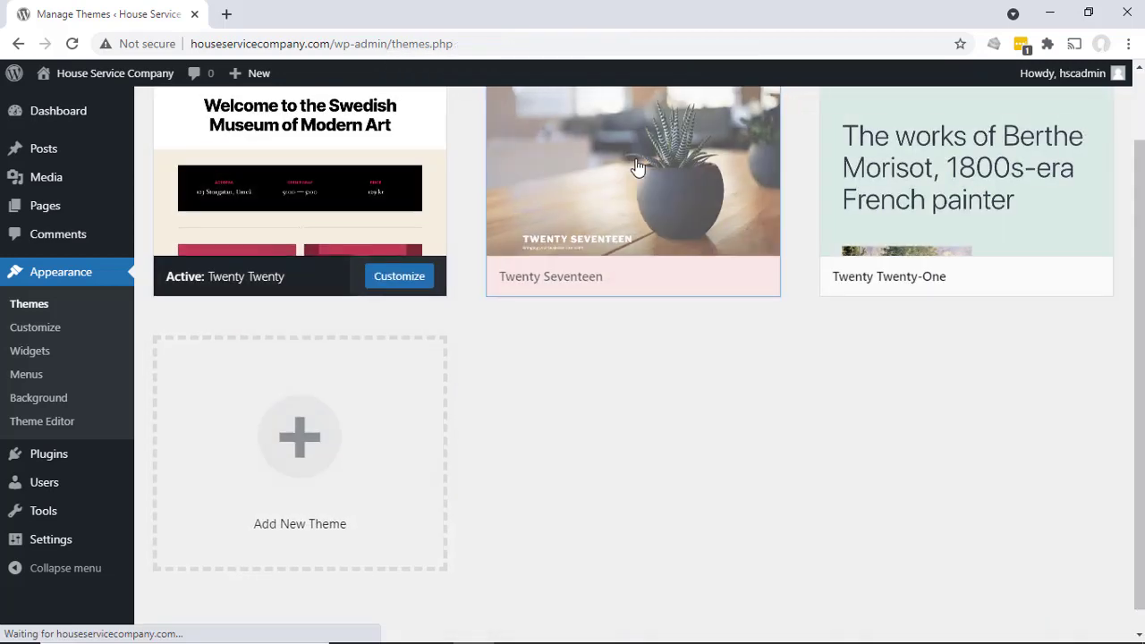
left_click(633, 251)
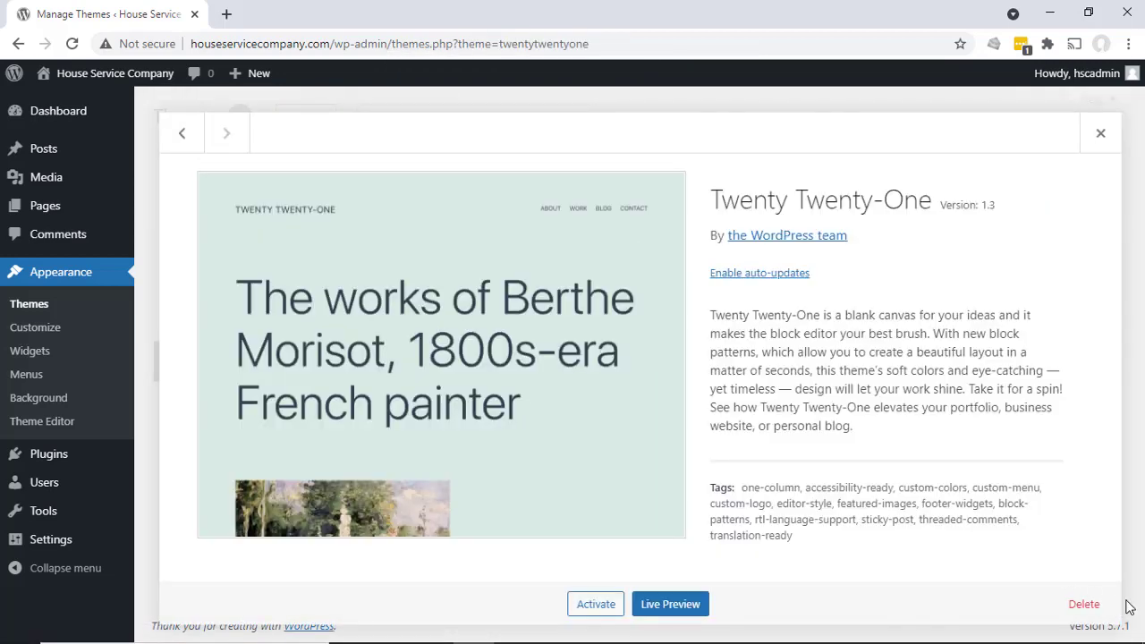
left_click(1085, 606)
left_click(635, 175)
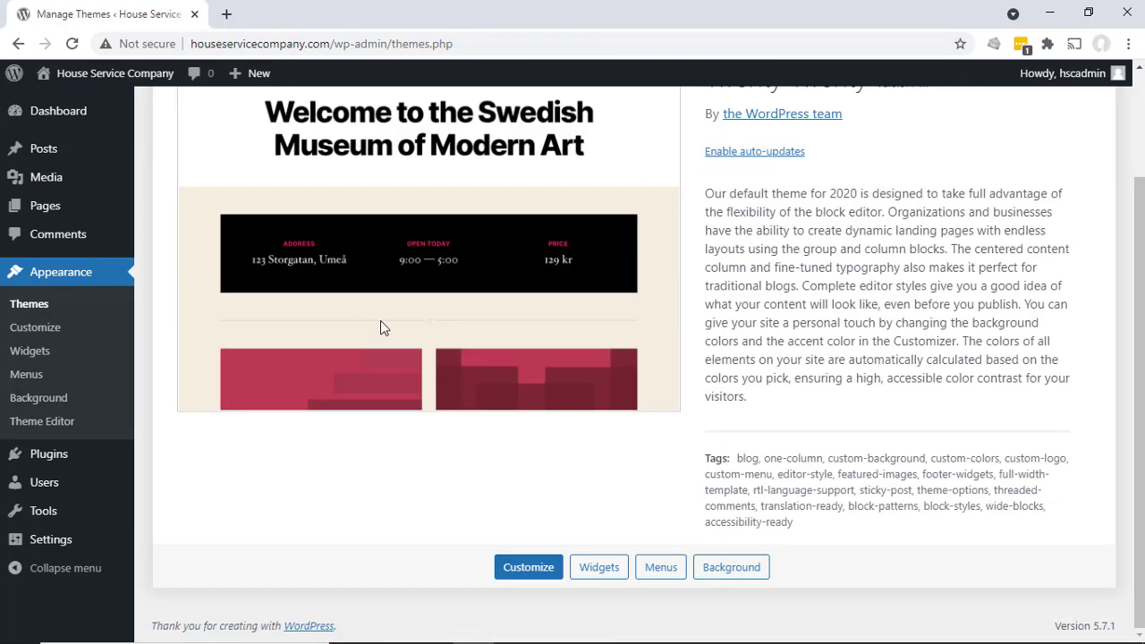
scroll(381, 320, "up", 2)
scroll(382, 320, "up", 1)
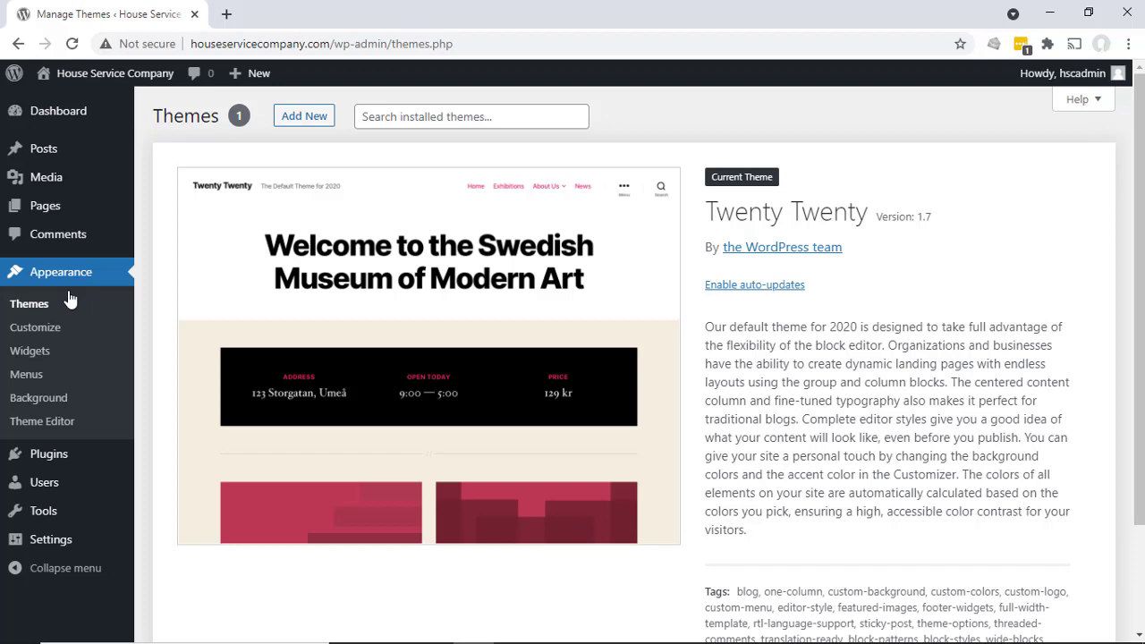
Return to the admin dashboard's home screen and look over the site overview.
mouse_move(56, 161)
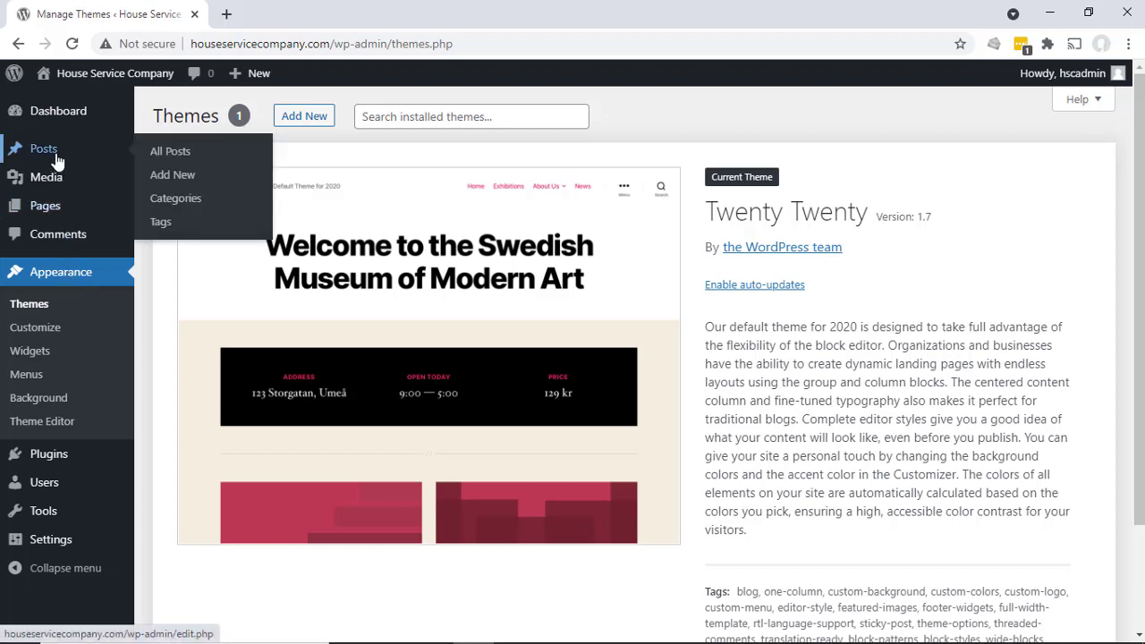
mouse_move(51, 210)
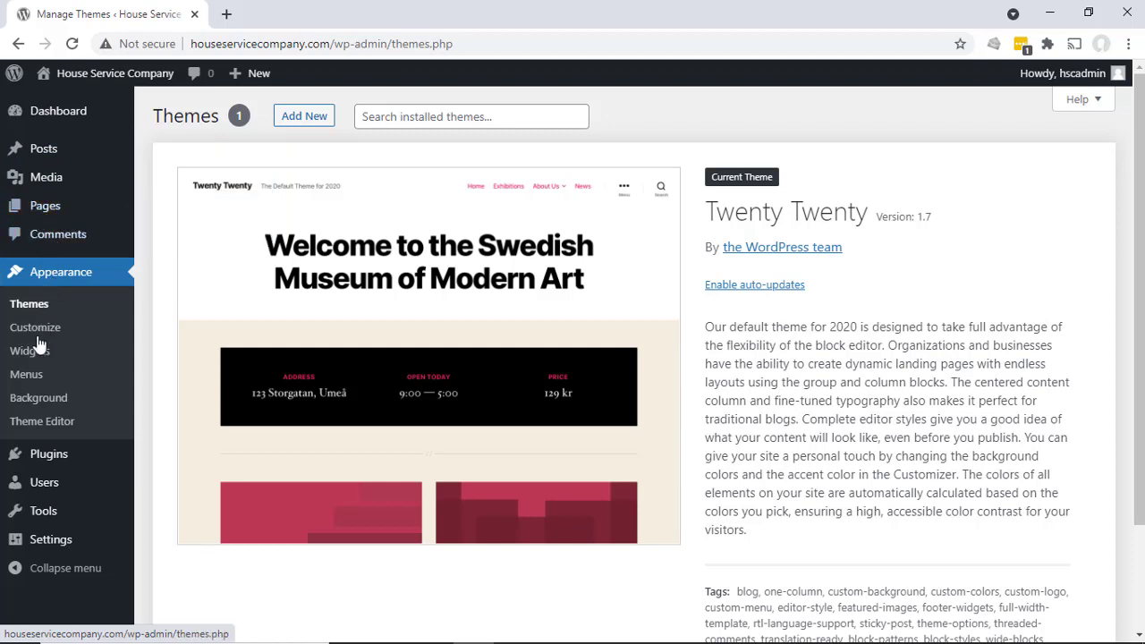
mouse_move(57, 465)
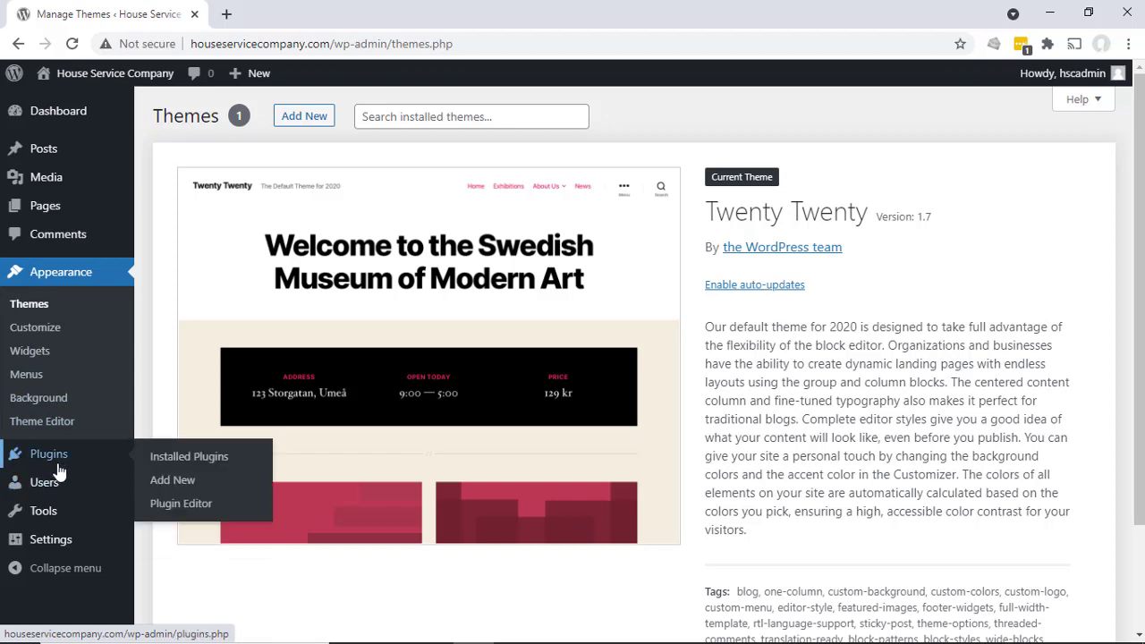
left_click(50, 118)
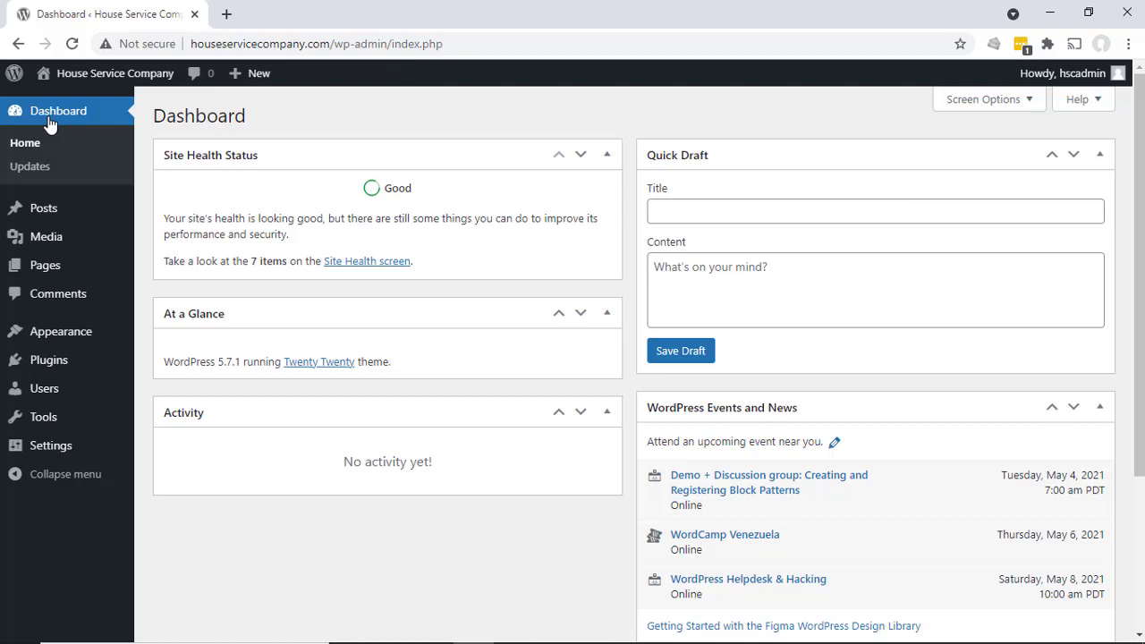
Clear the default "Just another WordPress site" tagline in the site's General Settings, leaving the field empty.
mouse_move(62, 456)
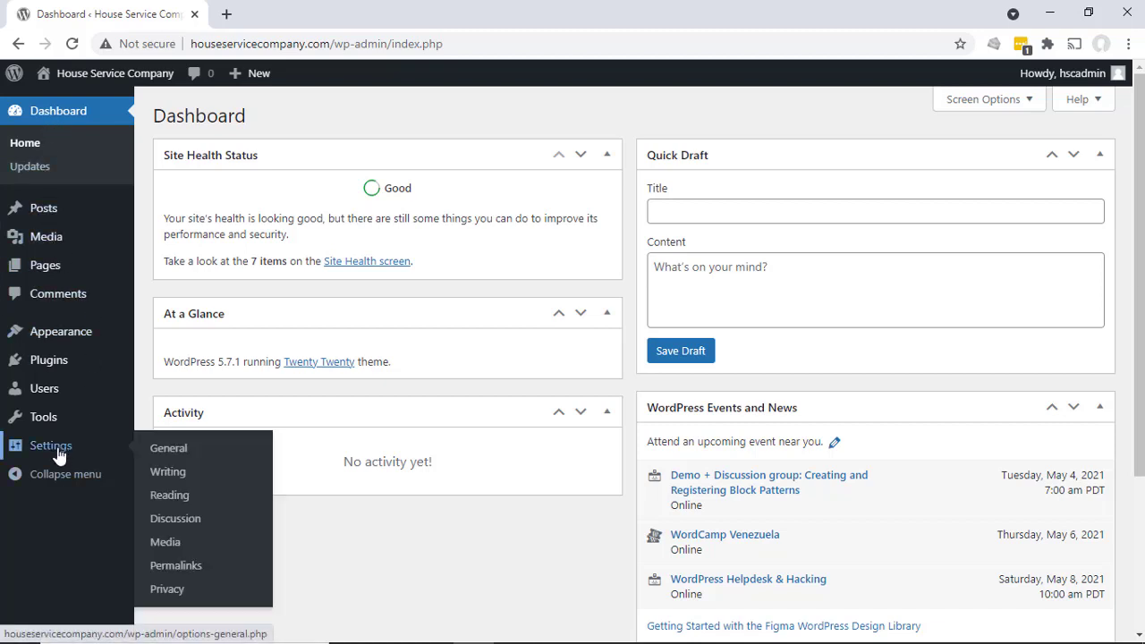
left_click(170, 449)
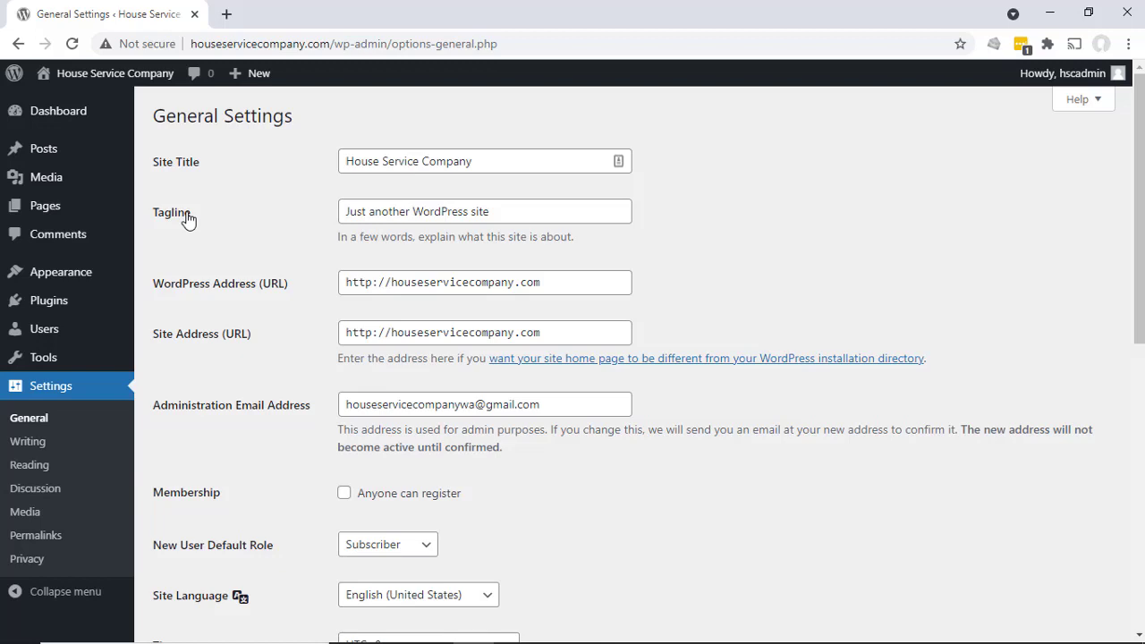
left_click_drag(526, 215, 330, 215)
key("BackSpace")
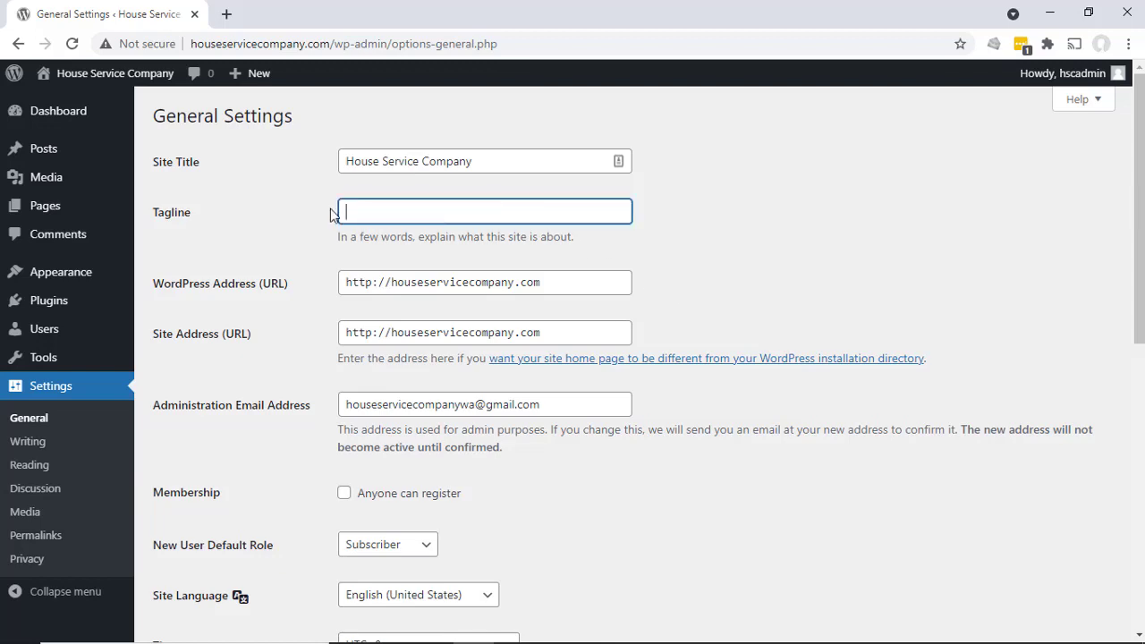
left_click(698, 229)
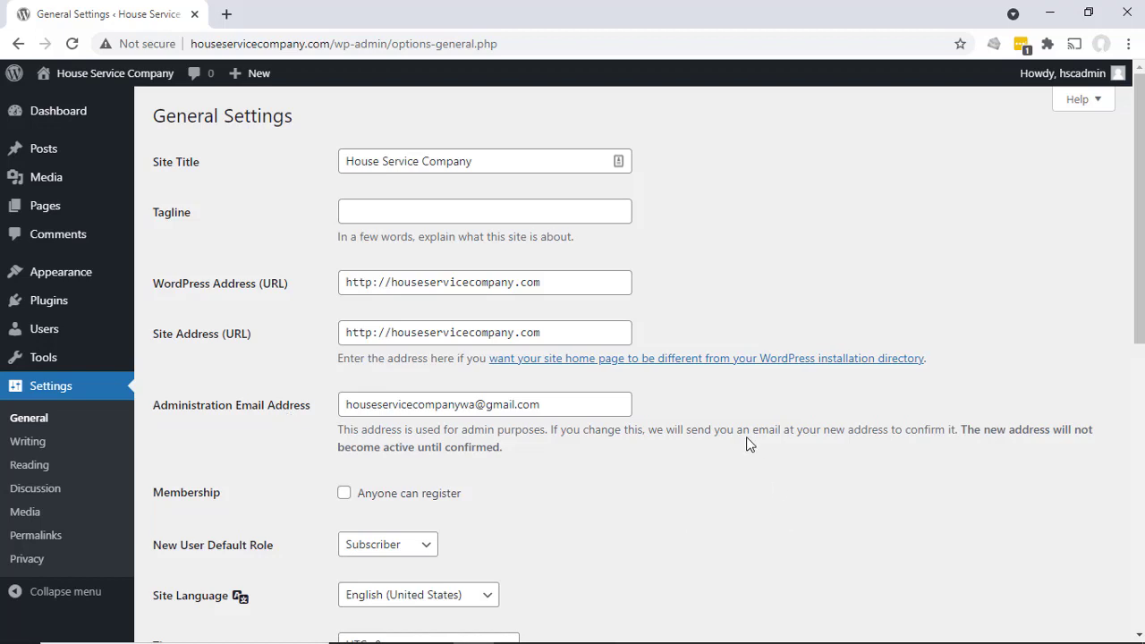
Set the site's timezone to Los Angeles in the General Settings.
scroll(749, 445, "down", 2)
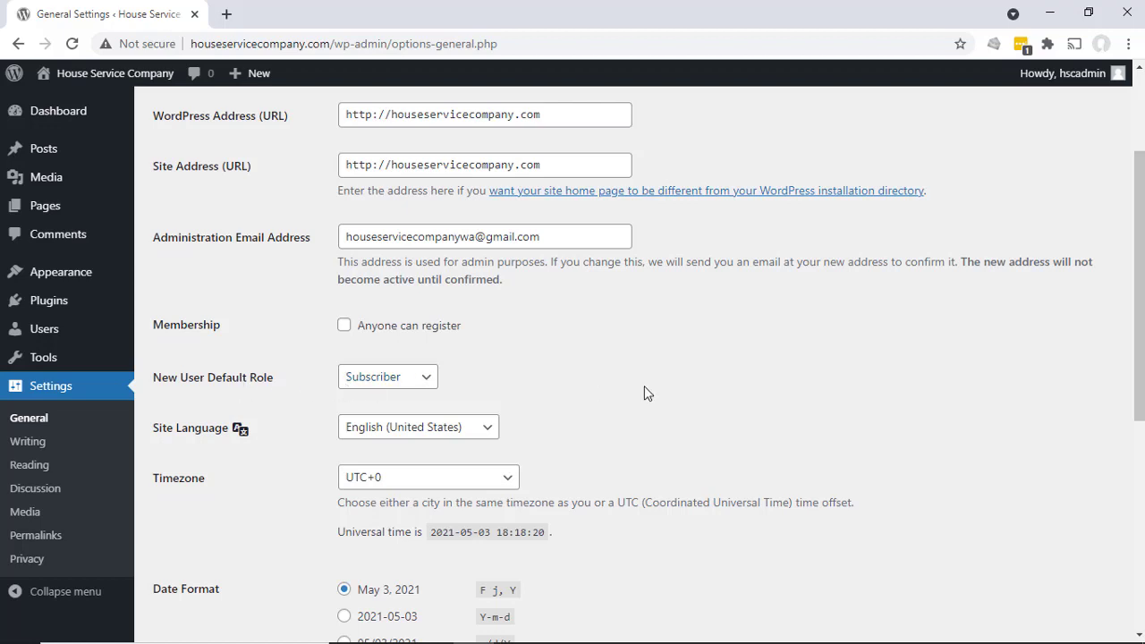
scroll(640, 361, "down", 1)
scroll(598, 357, "down", 1)
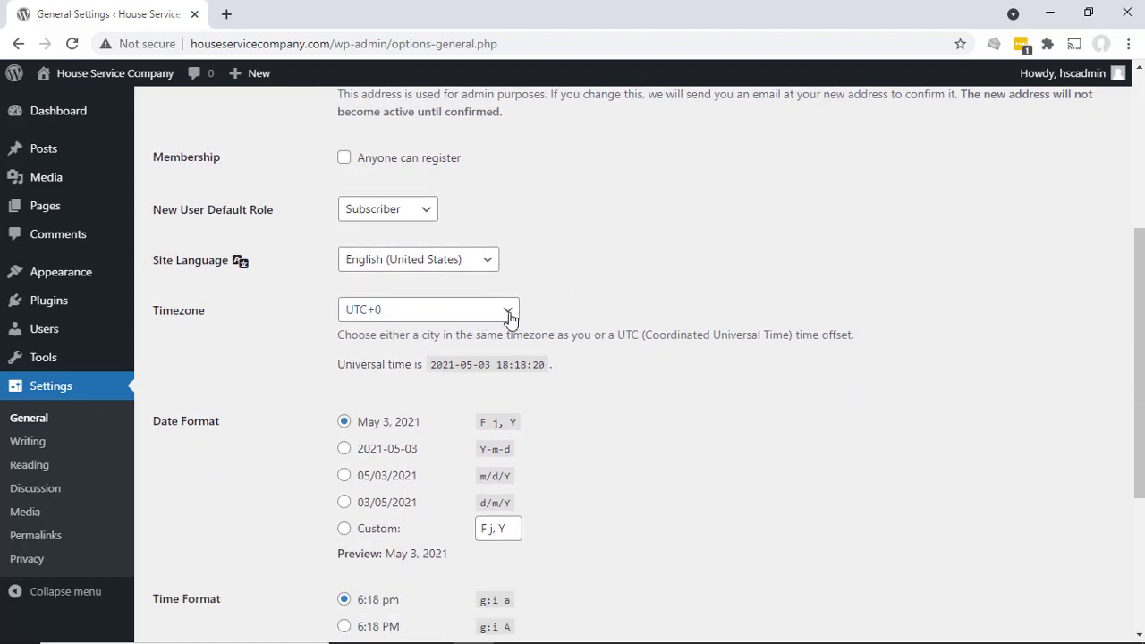
left_click(508, 315)
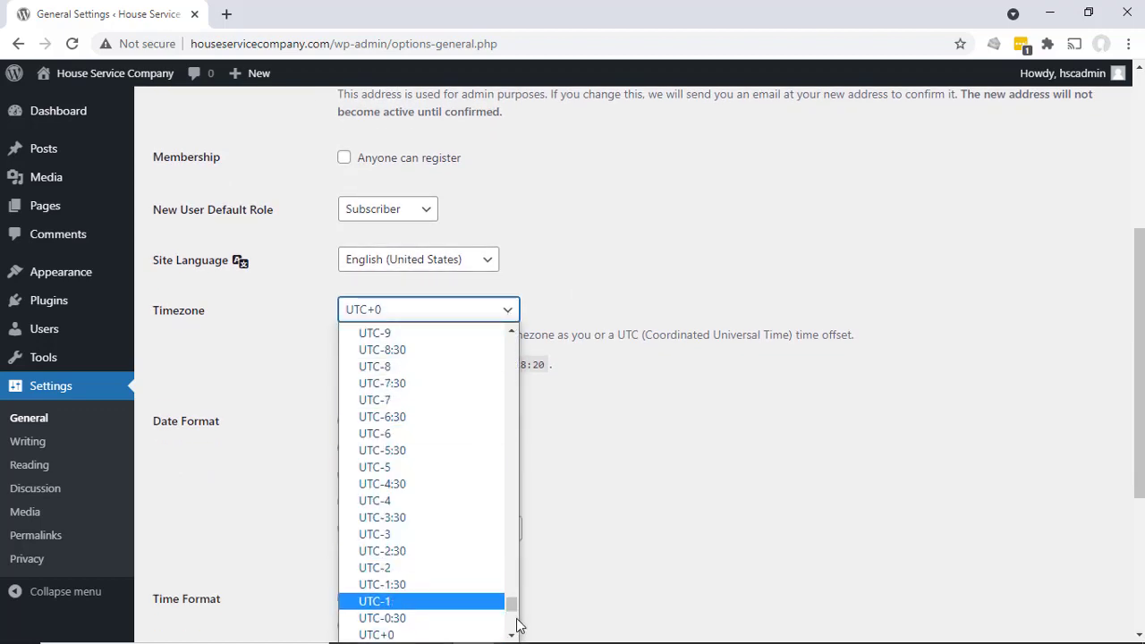
left_click_drag(513, 607, 510, 424)
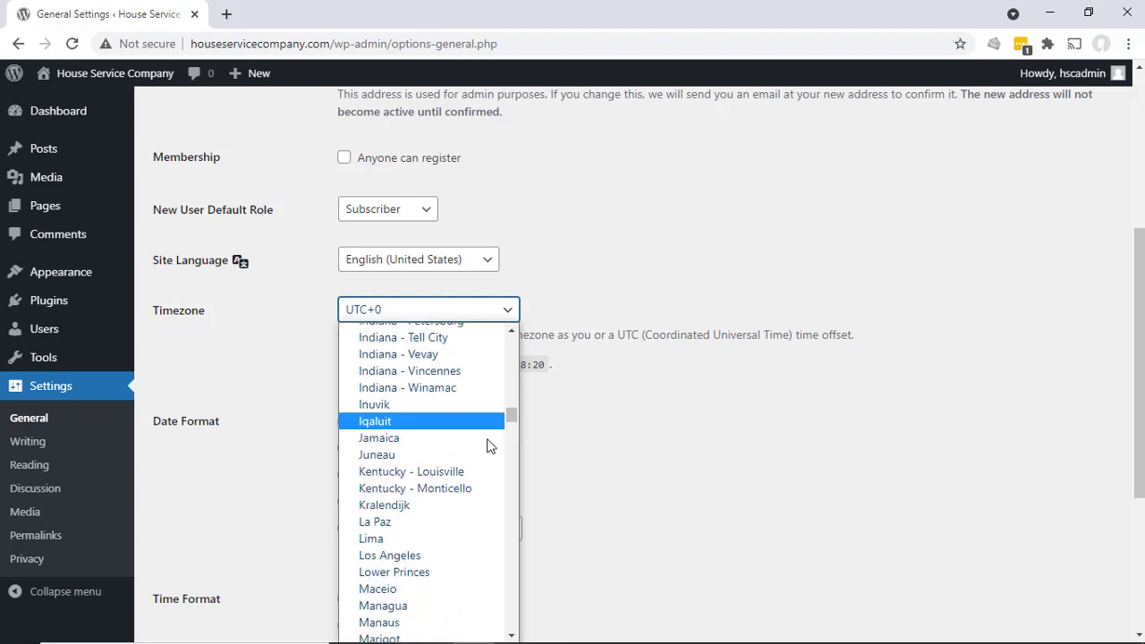
left_click(404, 560)
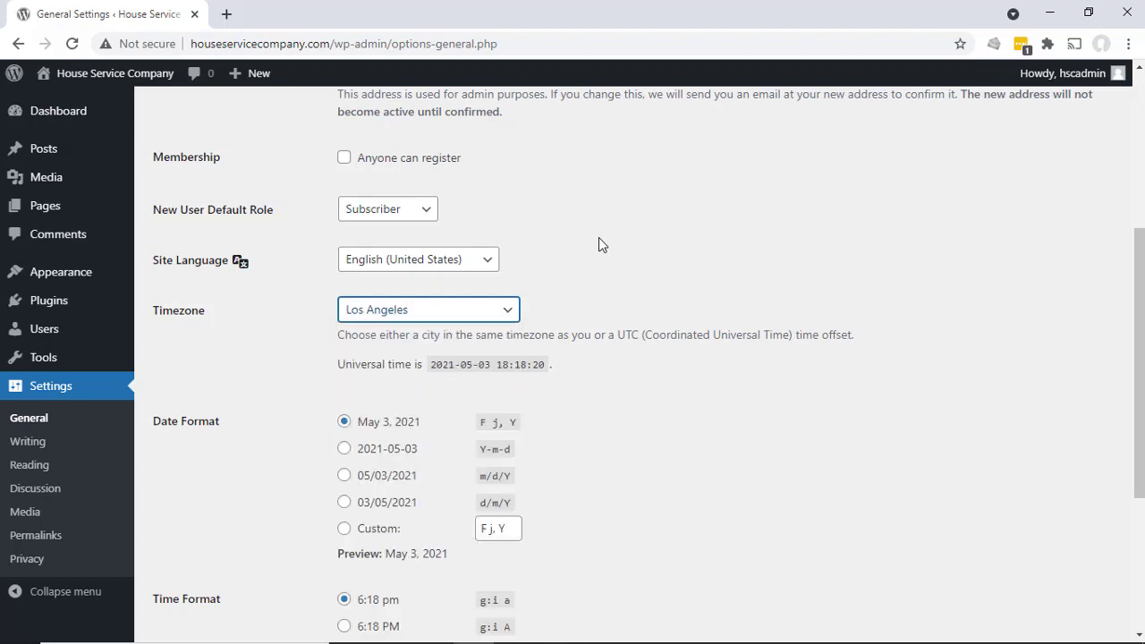
Set the week to start on Sunday and save the General Settings.
scroll(603, 237, "down", 1)
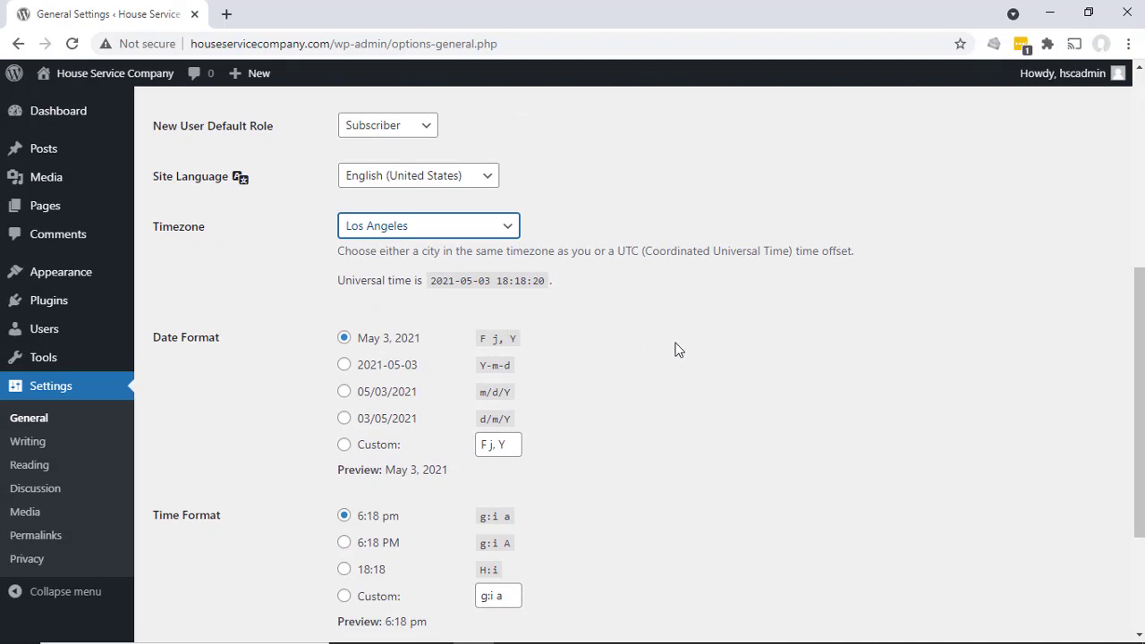
scroll(676, 349, "down", 2)
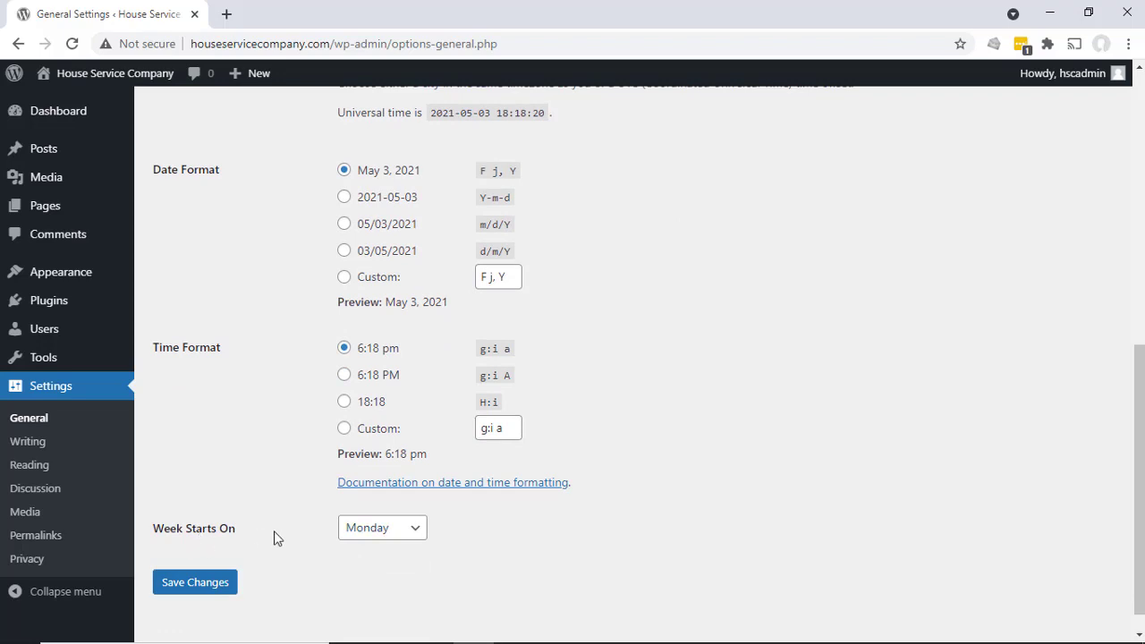
left_click(424, 536)
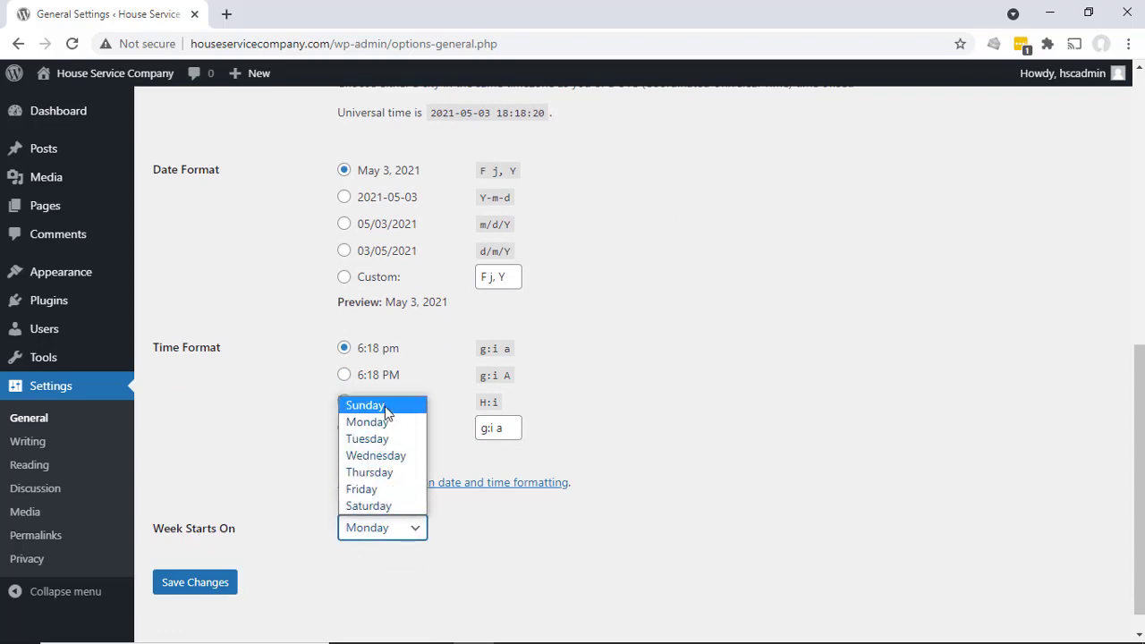
left_click(386, 408)
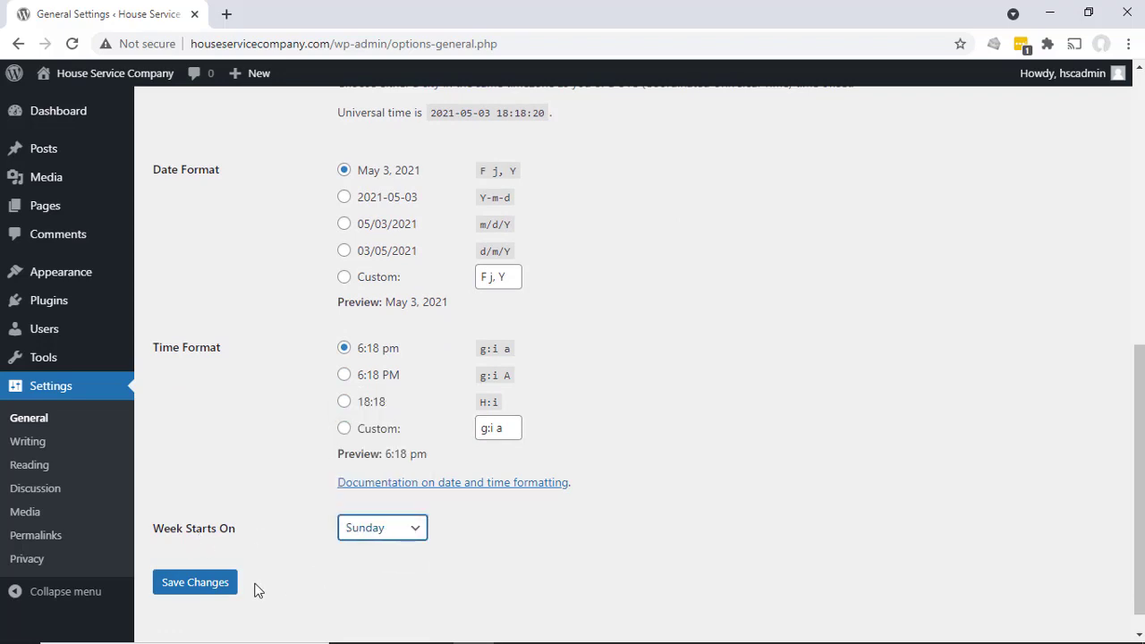
left_click(193, 583)
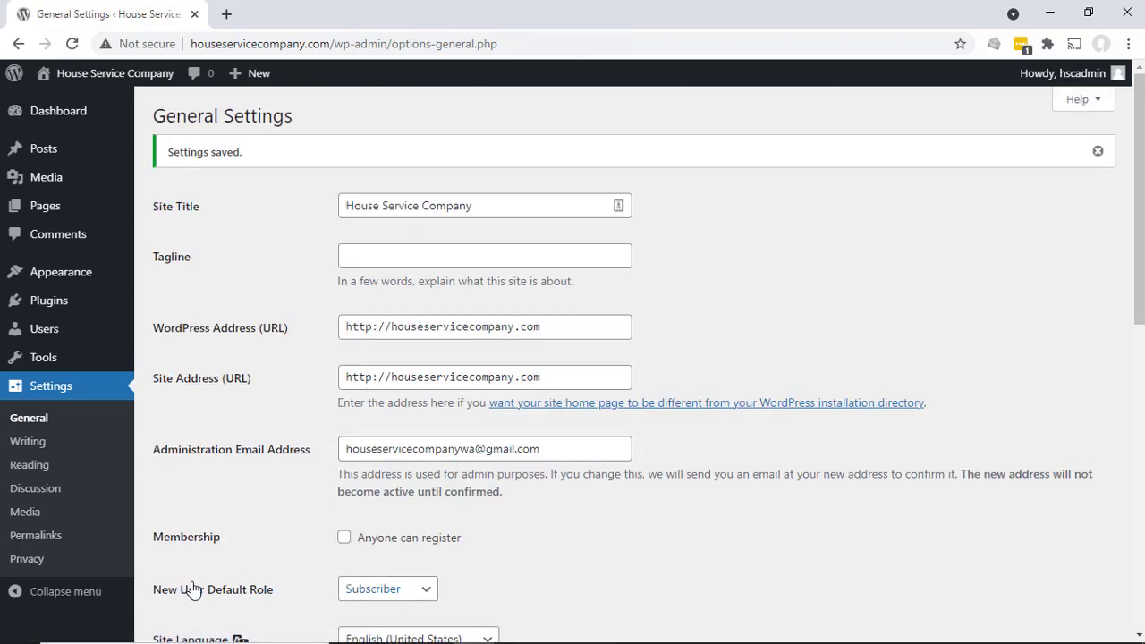
Review the Writing Settings, including the default post format options, post via email and update services, without changing them.
left_click(39, 448)
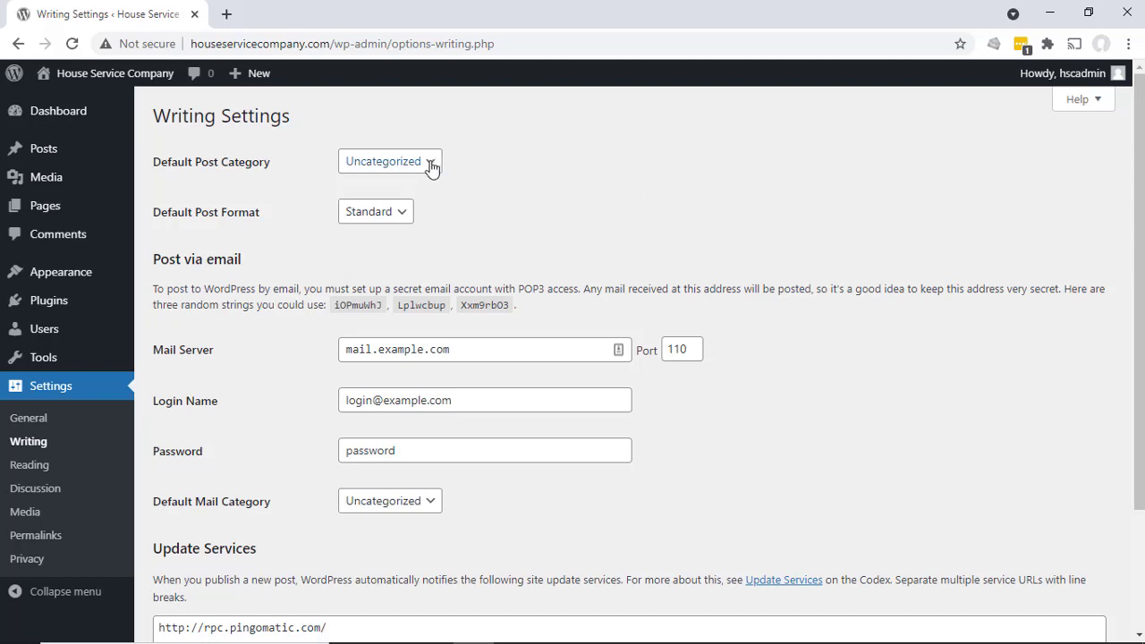
left_click(397, 215)
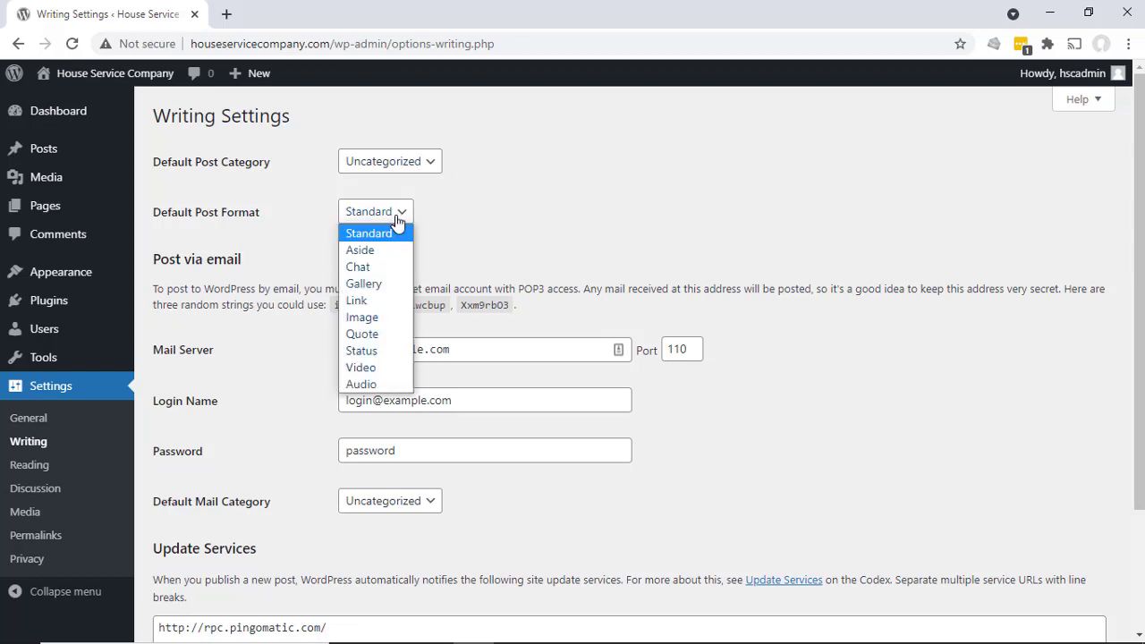
left_click(523, 192)
scroll(608, 152, "down", 1)
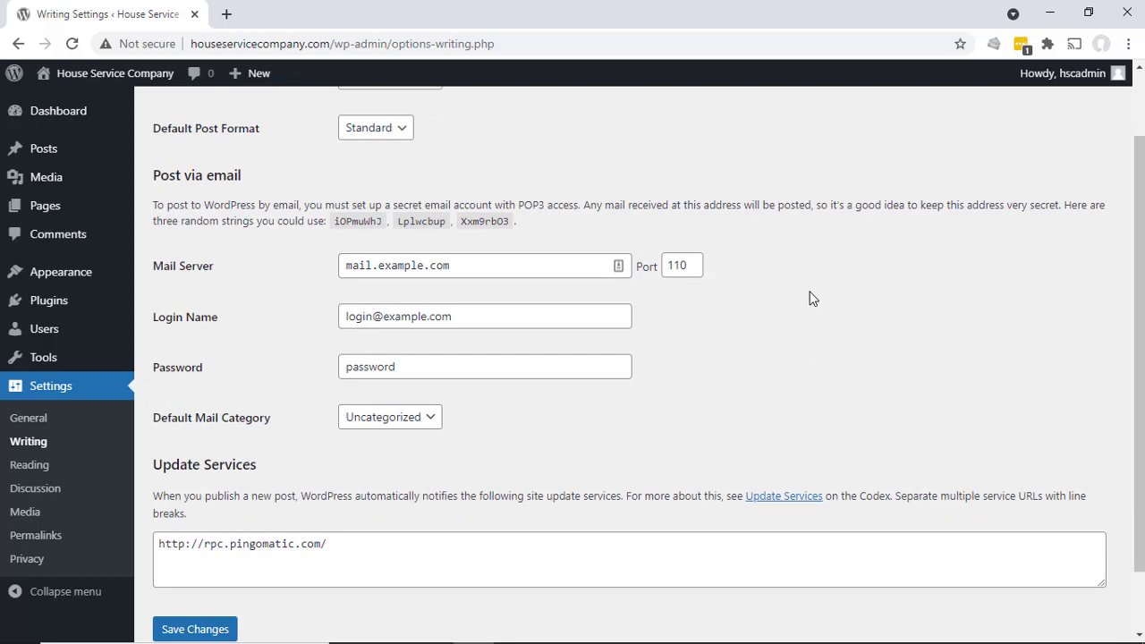
scroll(810, 296, "down", 1)
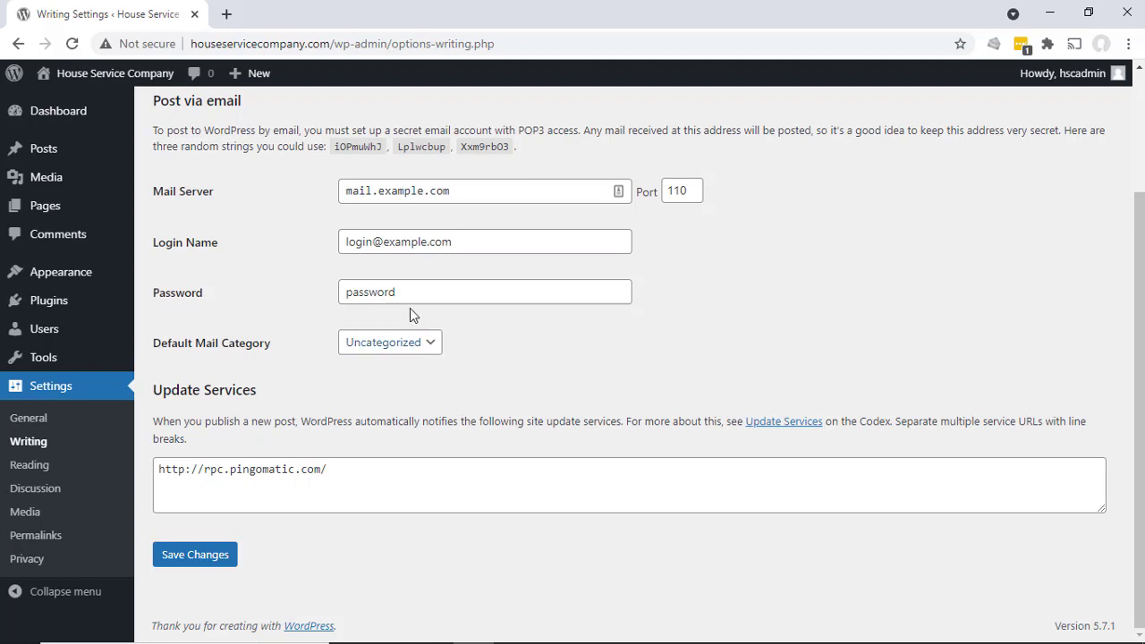
scroll(299, 222, "up", 2)
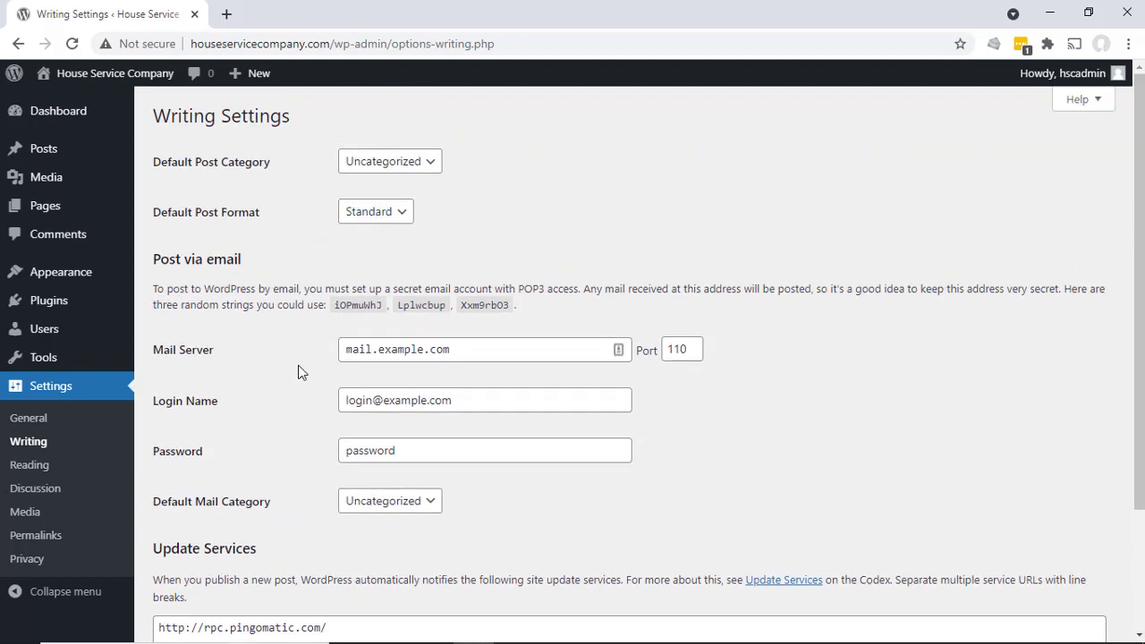
Check the Reading Settings and, in the Discussion Settings, disable notifying linked blogs, pingbacks and trackbacks, and comments on new posts.
left_click(39, 474)
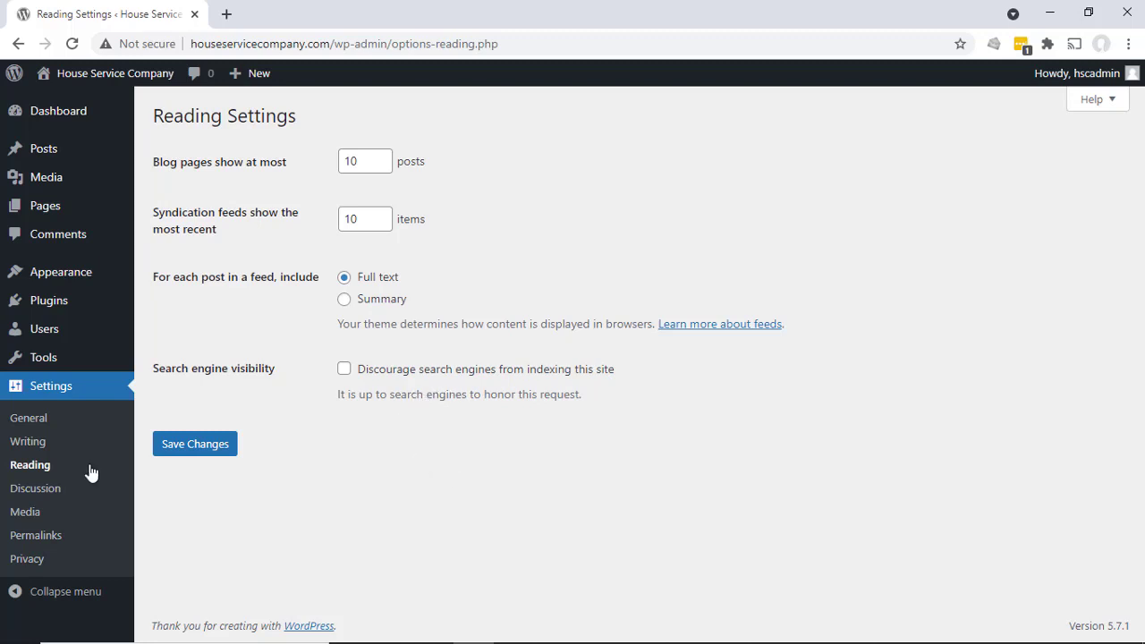
left_click(35, 488)
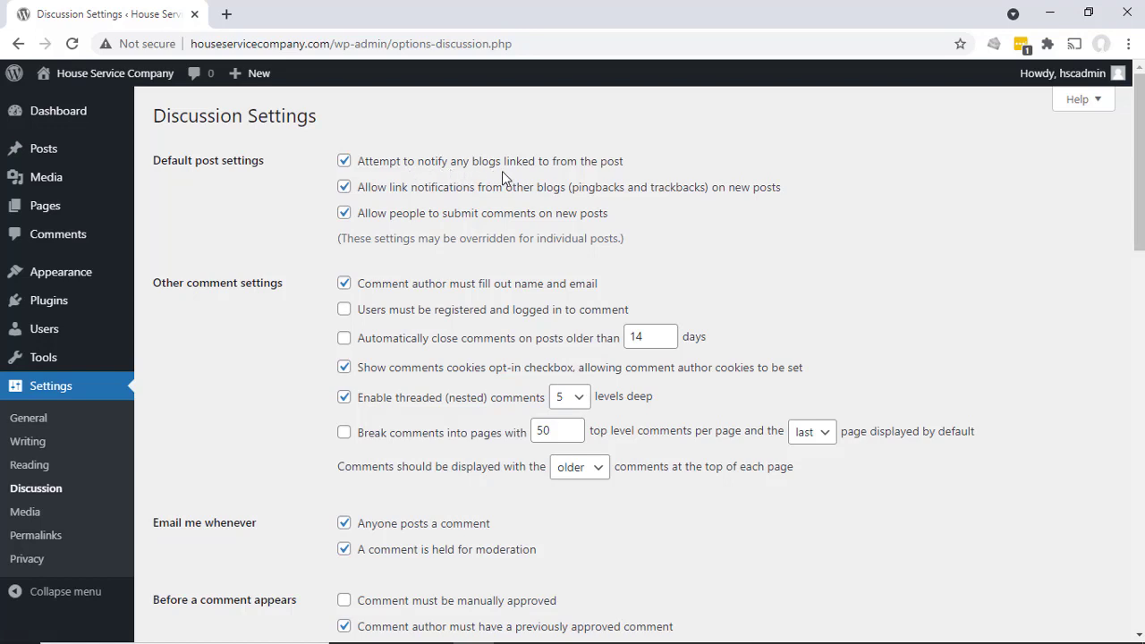
left_click(344, 161)
left_click(342, 187)
left_click(345, 214)
Require users to be registered and logged in to comment, and save the Discussion Settings.
scroll(741, 223, "down", 1)
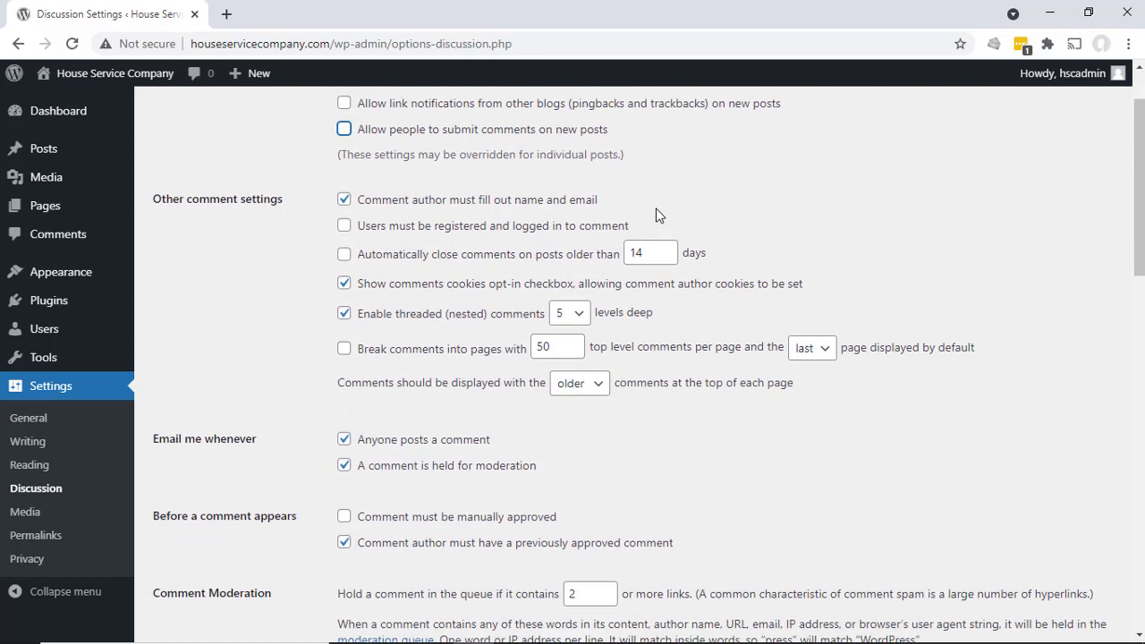
left_click(343, 226)
scroll(444, 185, "up", 2)
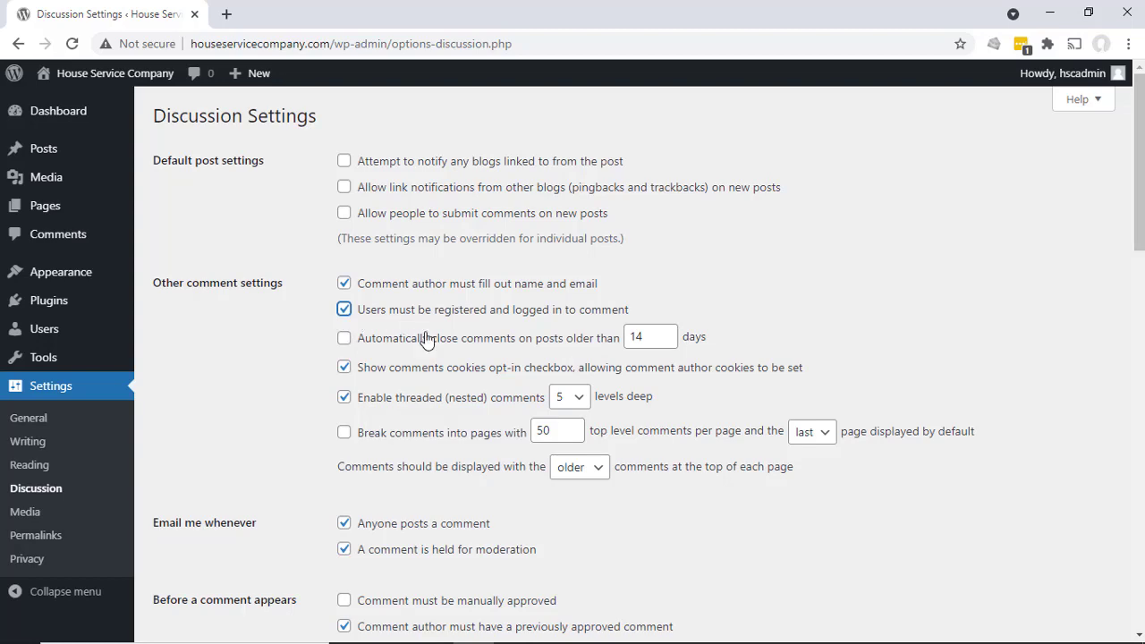
scroll(427, 338, "down", 2)
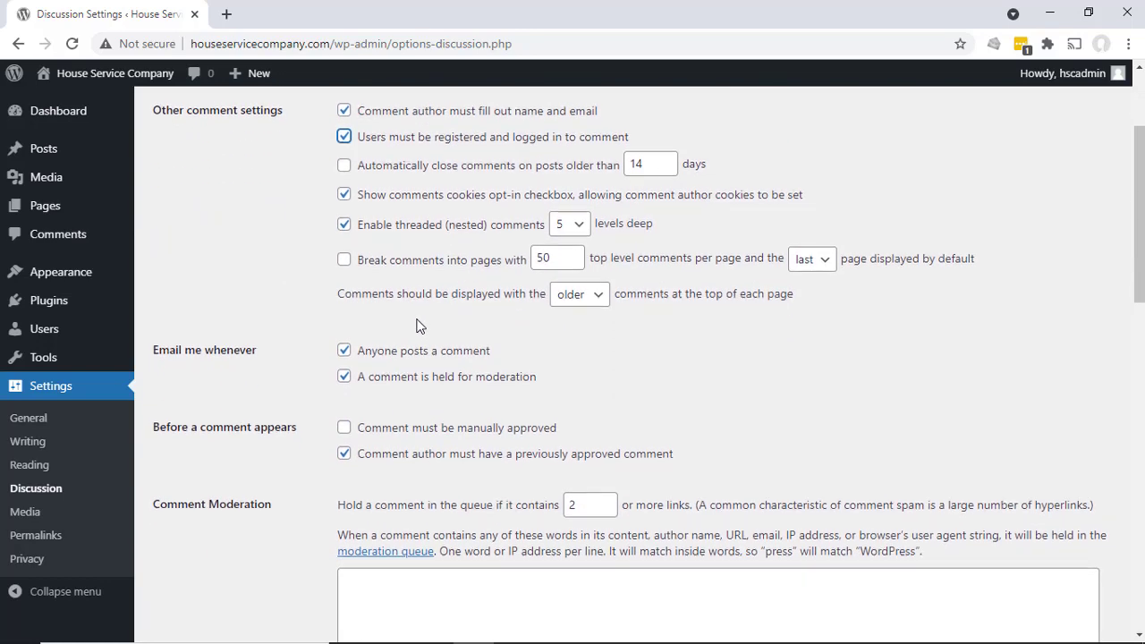
scroll(419, 326, "down", 2)
scroll(415, 322, "down", 12)
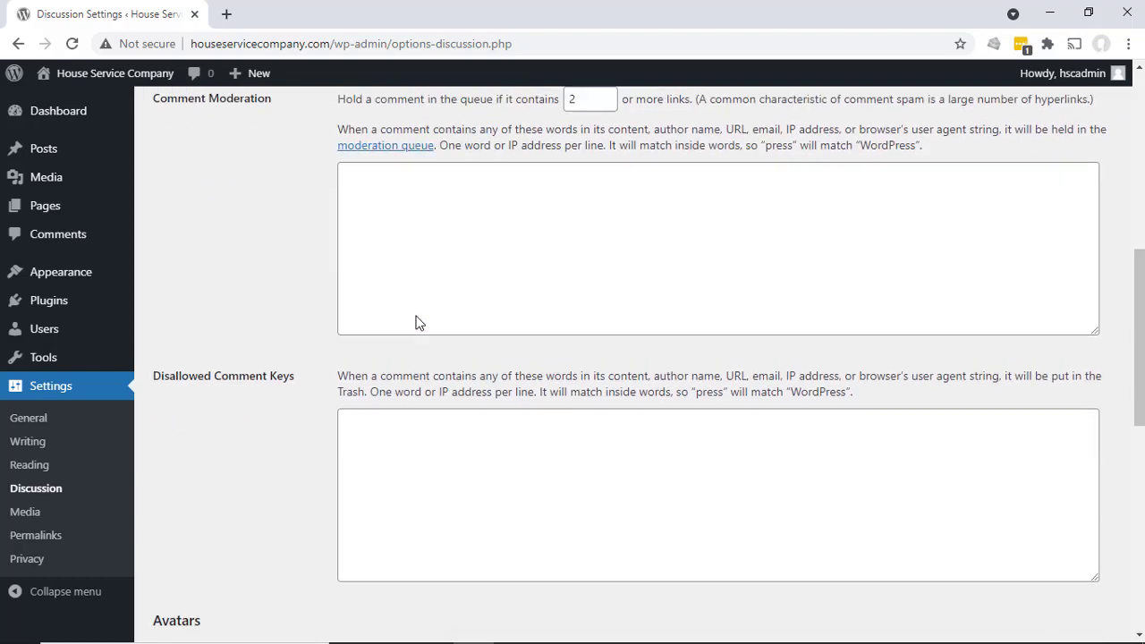
scroll(415, 328, "down", 1)
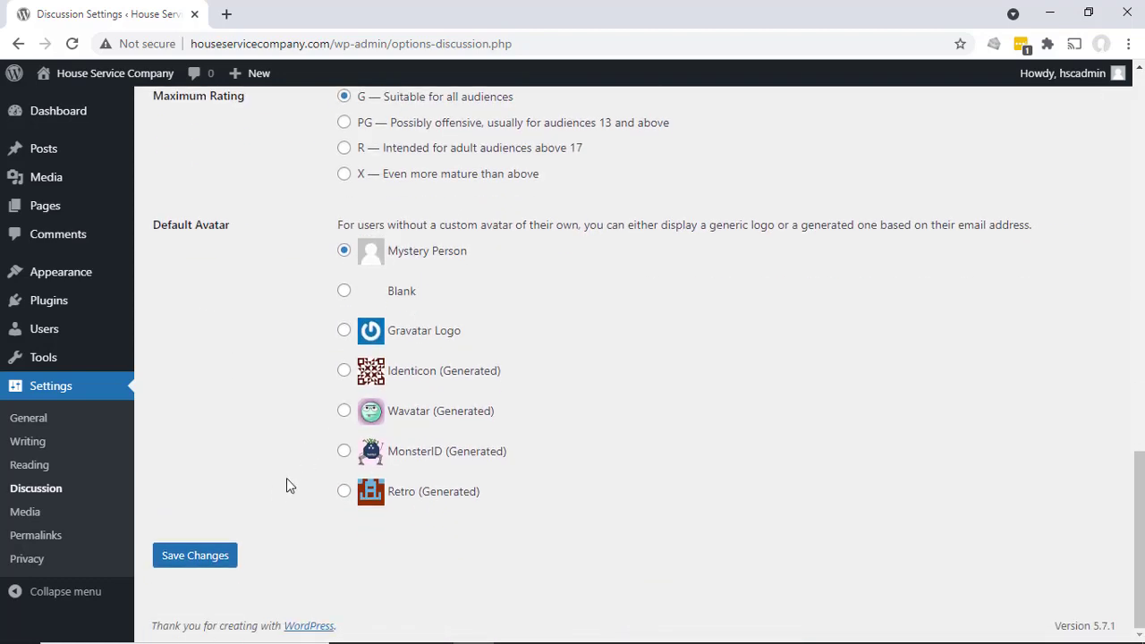
left_click(223, 557)
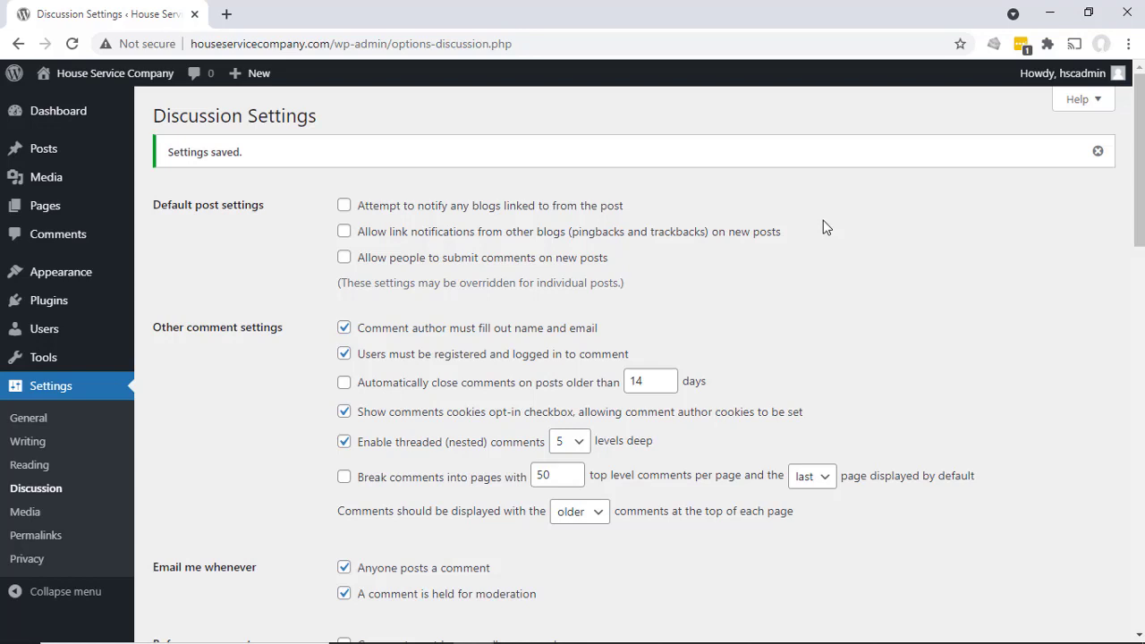
Review the Media Settings, including the image sizes and the upload folder organization, without changing them.
left_click(27, 515)
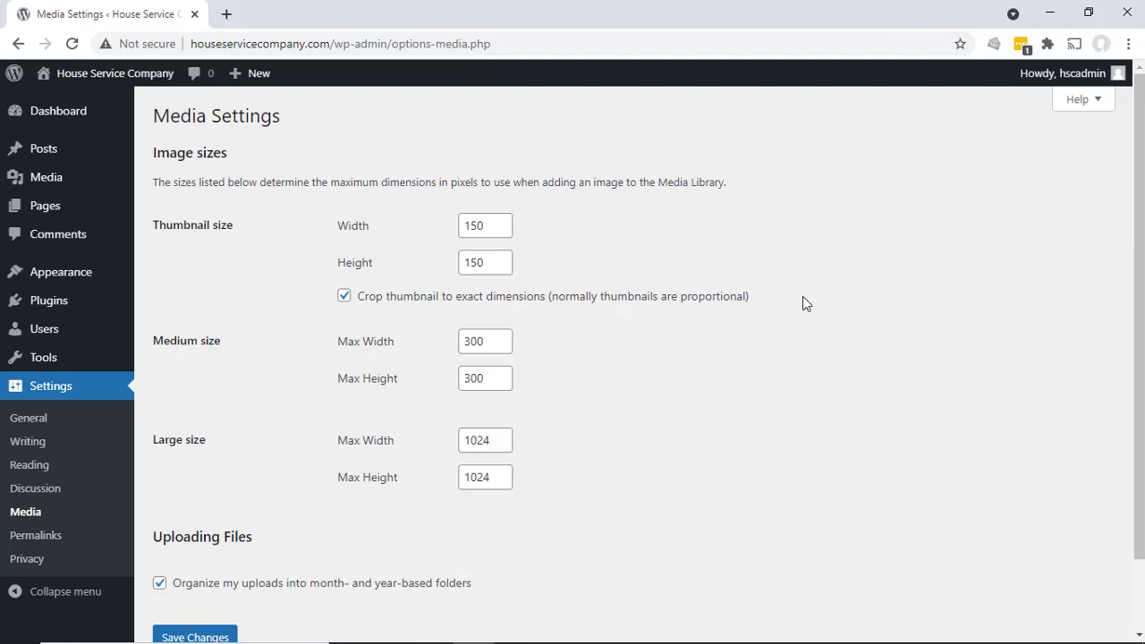
scroll(802, 304, "down", 2)
scroll(806, 295, "up", 2)
Set the site's permalink structure to Post name in the Permalink Settings and save the change.
left_click(50, 540)
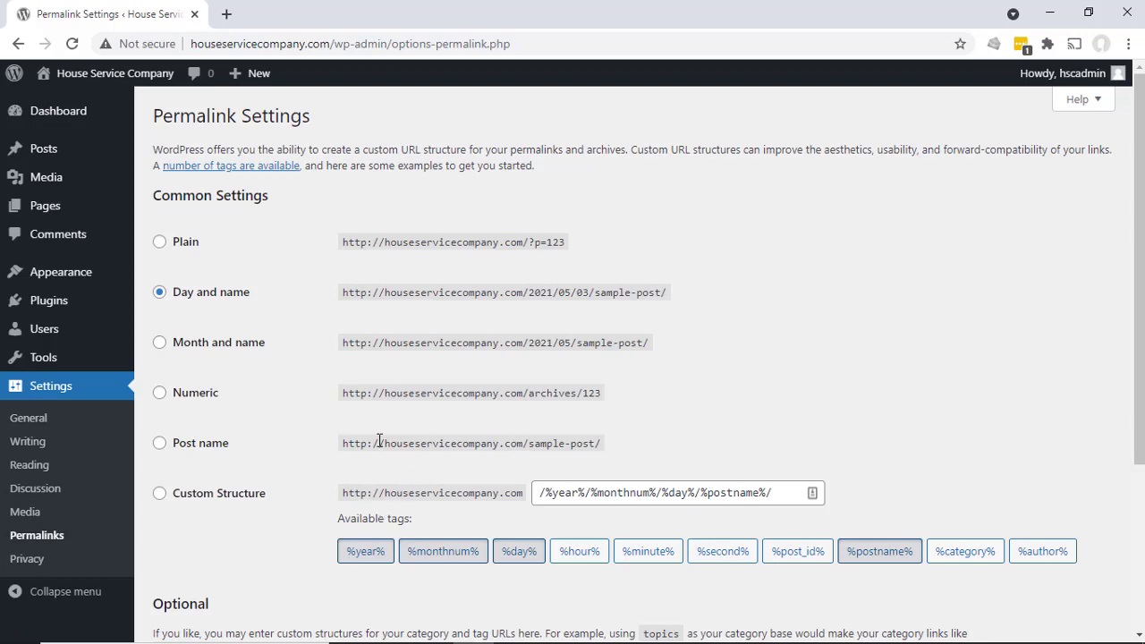
left_click(159, 443)
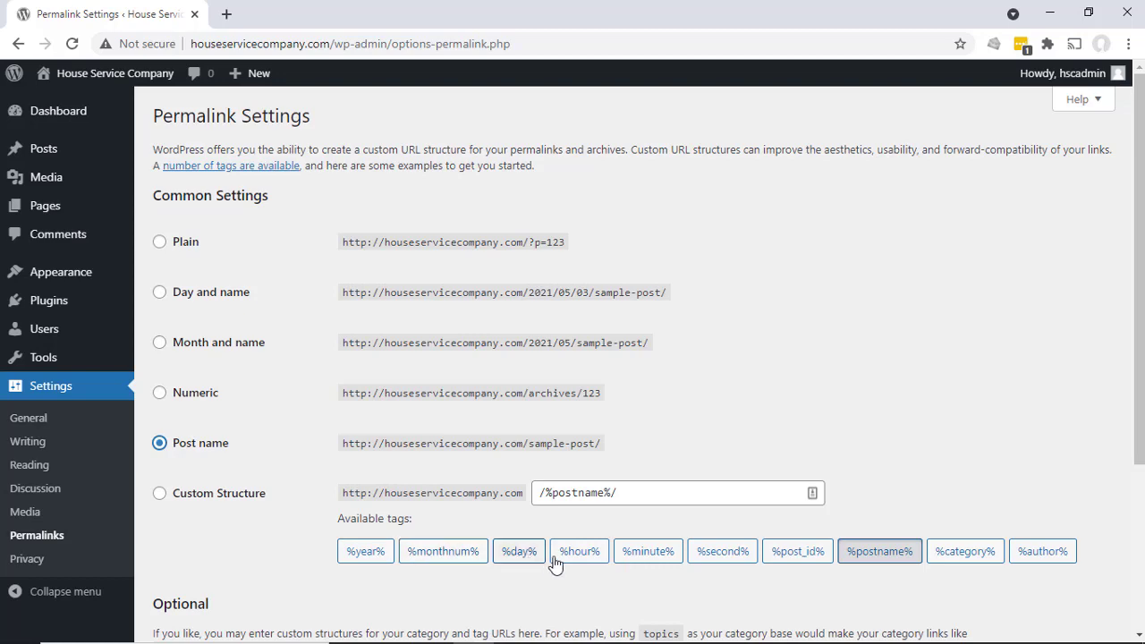
scroll(927, 375, "down", 3)
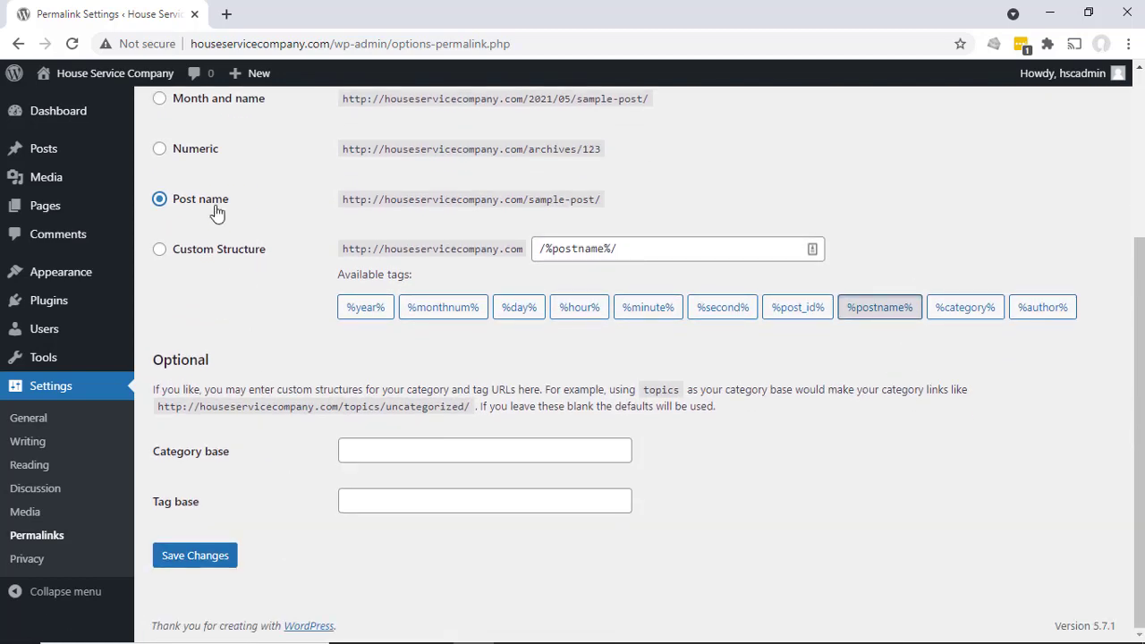
left_click(194, 556)
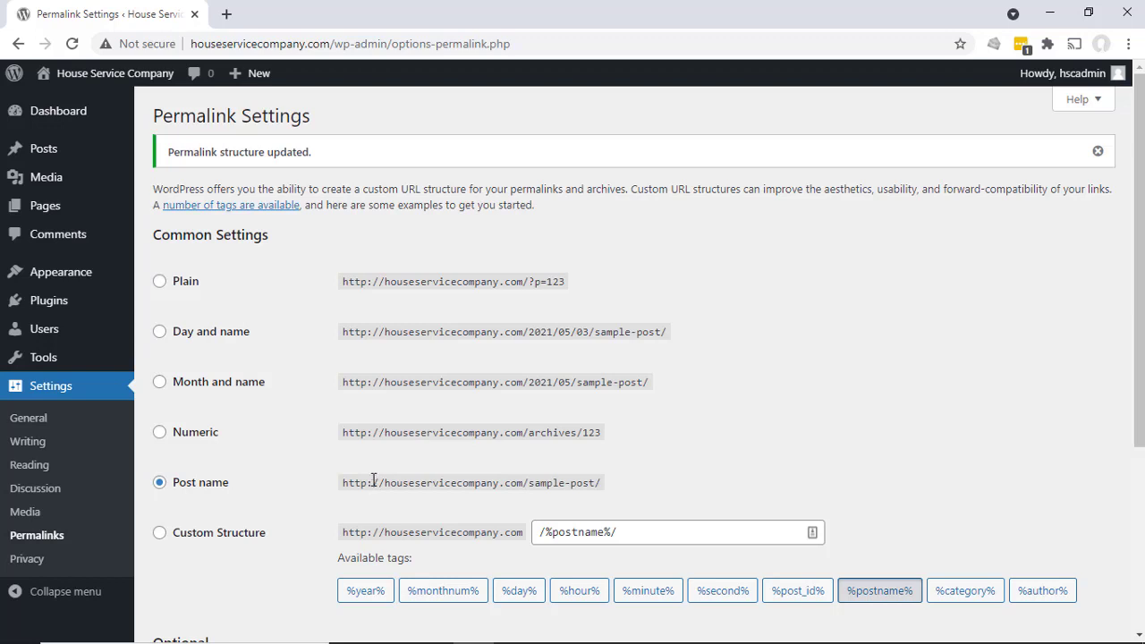
scroll(367, 380, "down", 2)
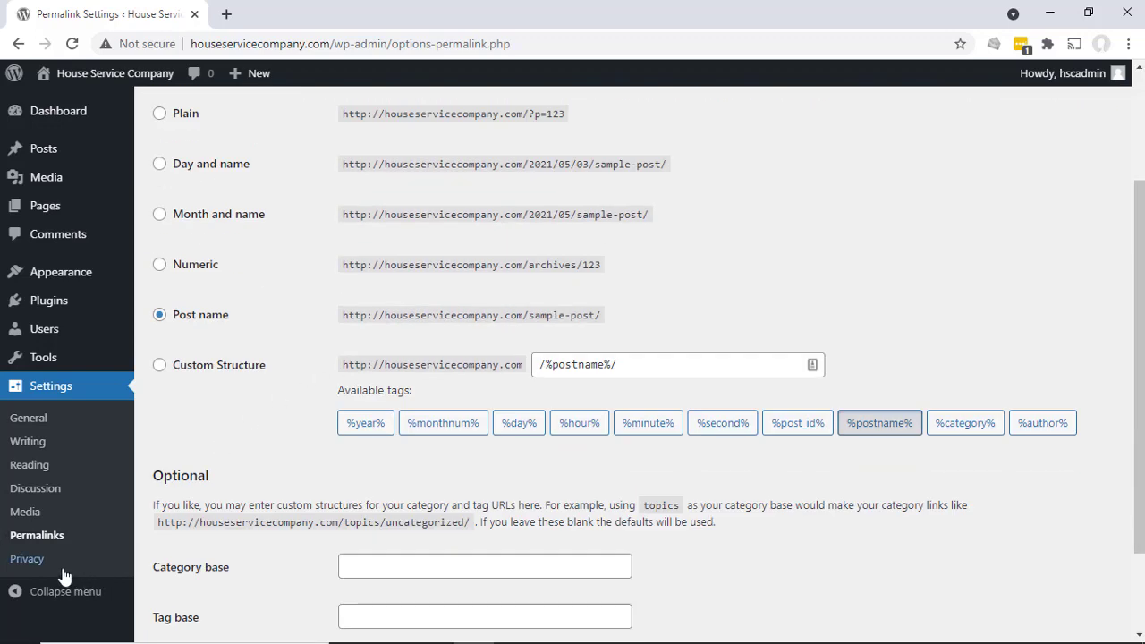
Review the Privacy settings and the Privacy Policy Guide, and return to the Dashboard.
left_click(18, 563)
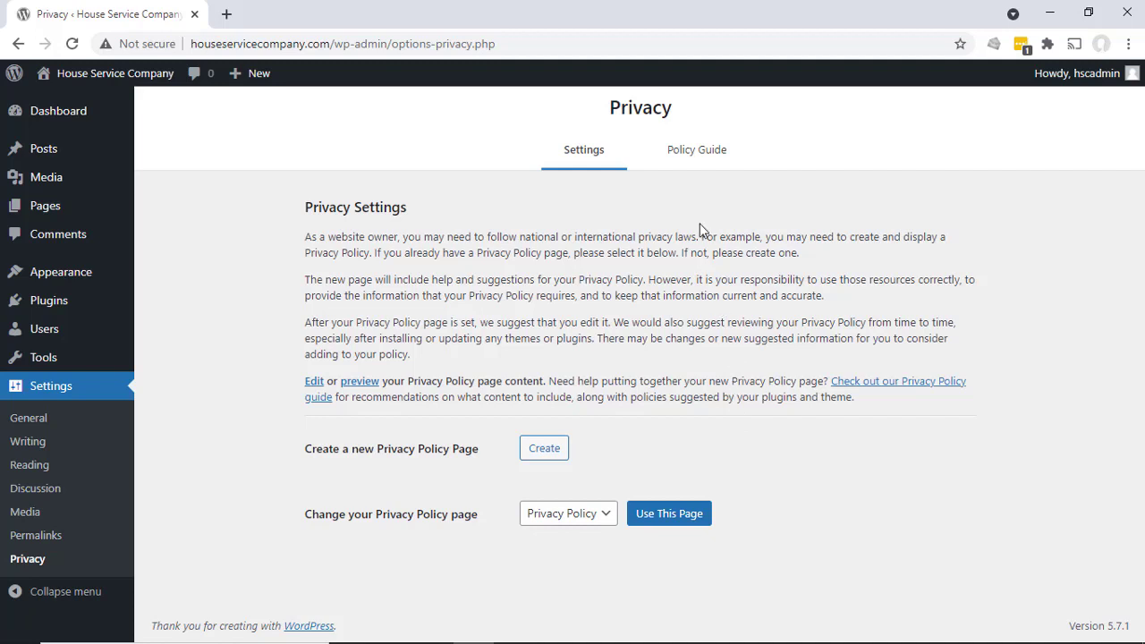
left_click(700, 152)
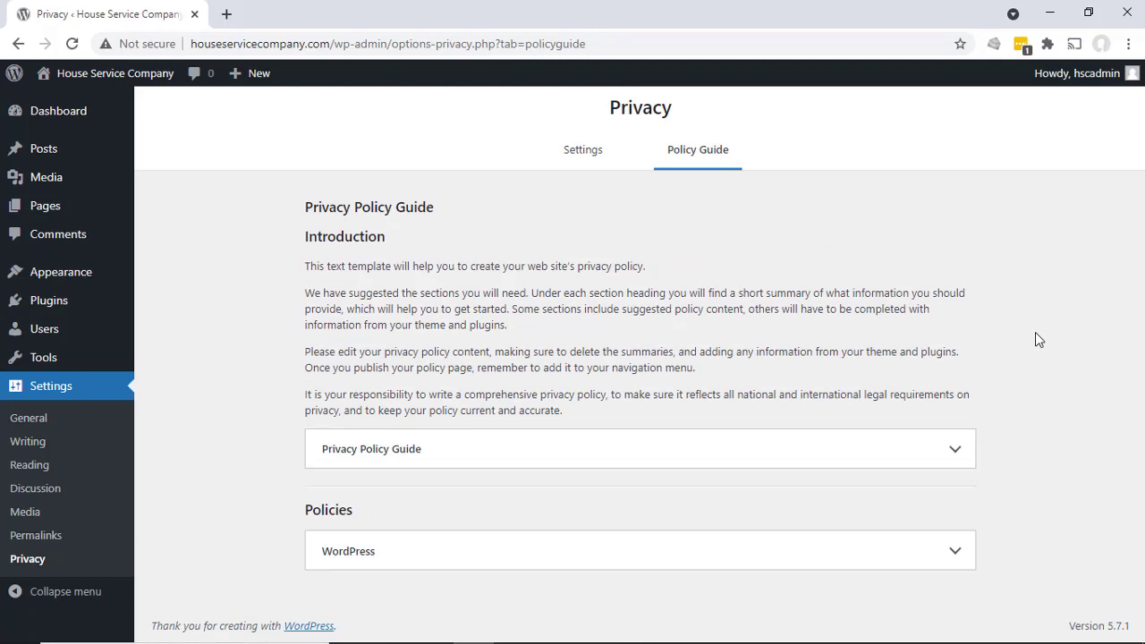
left_click(71, 122)
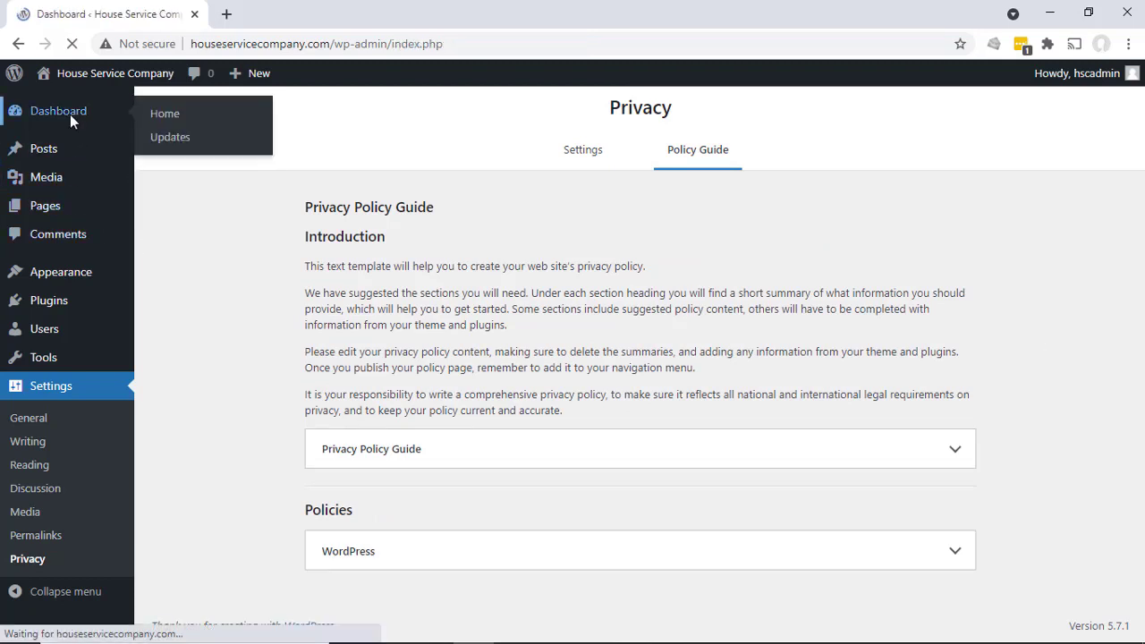